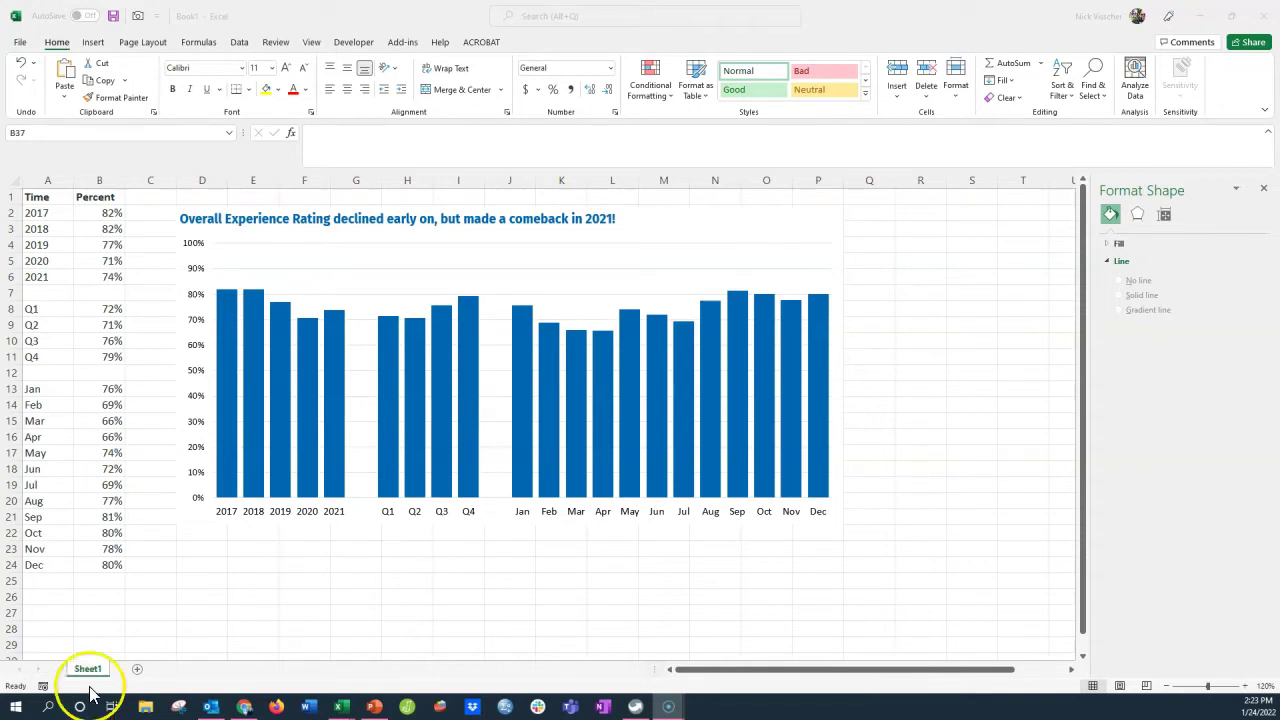
Select the ratings chart and inspect its data series and title.
click(181, 512)
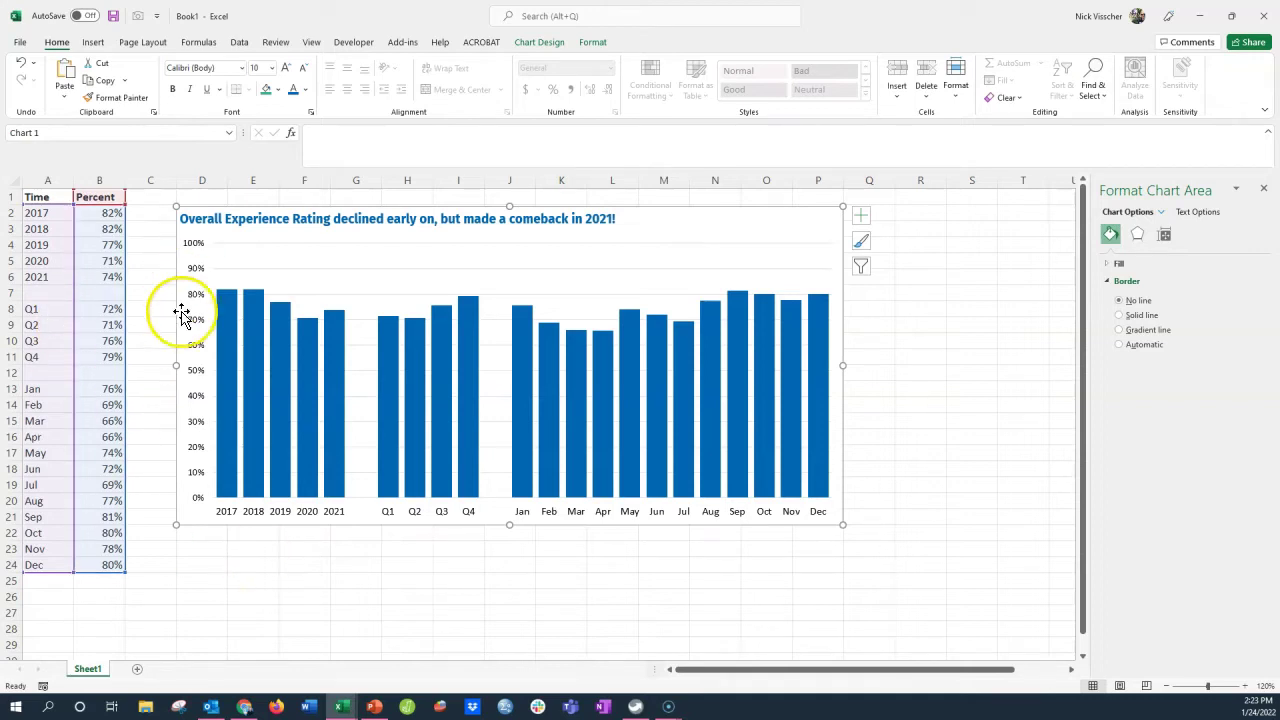
click(220, 457)
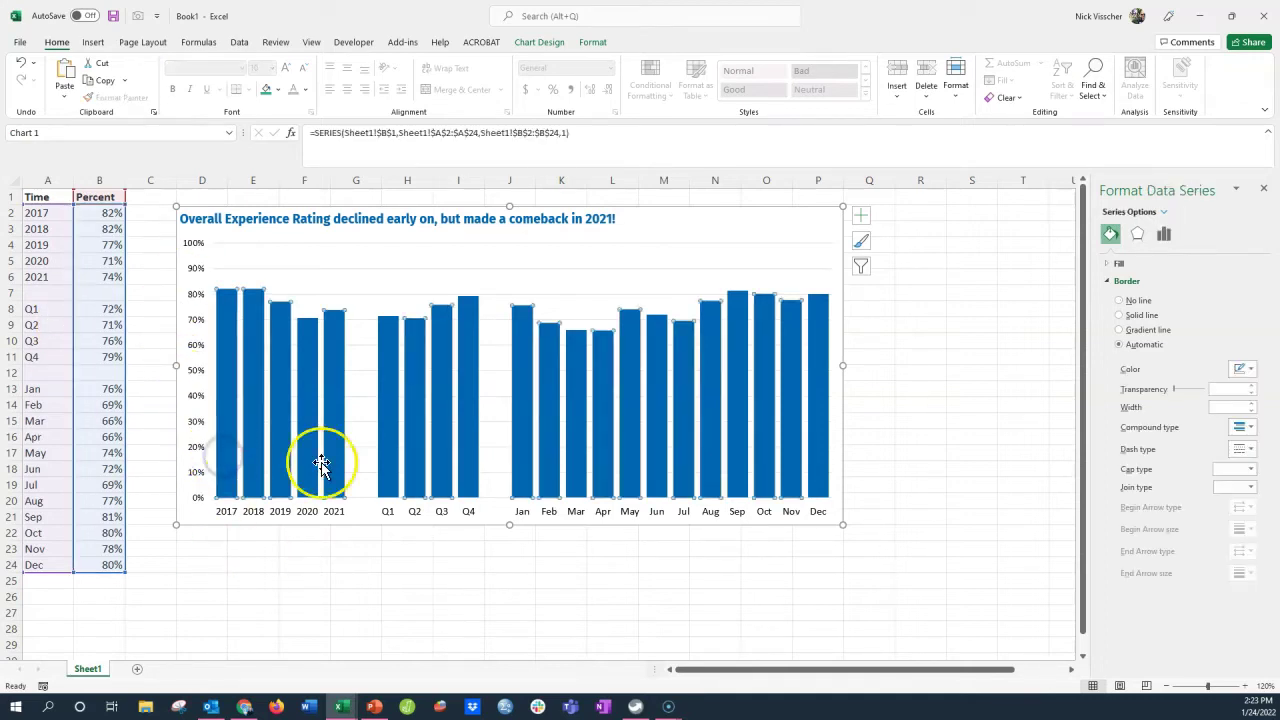
click(200, 222)
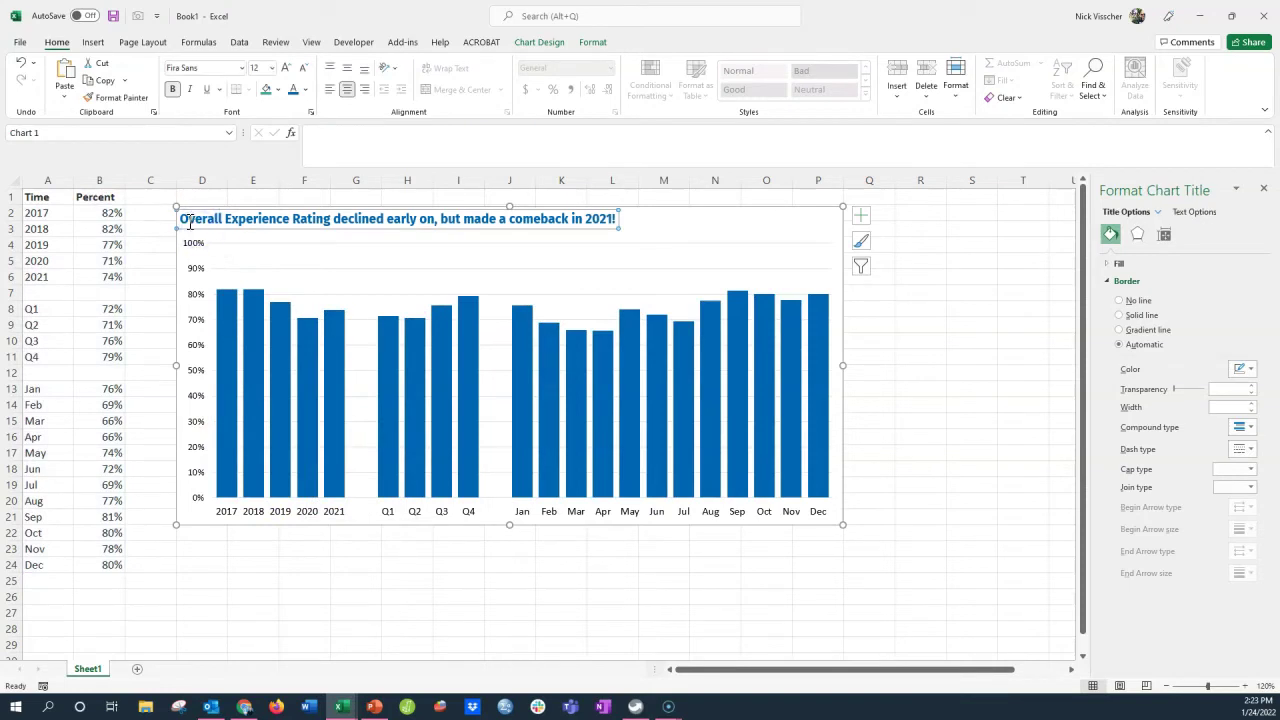
click(162, 244)
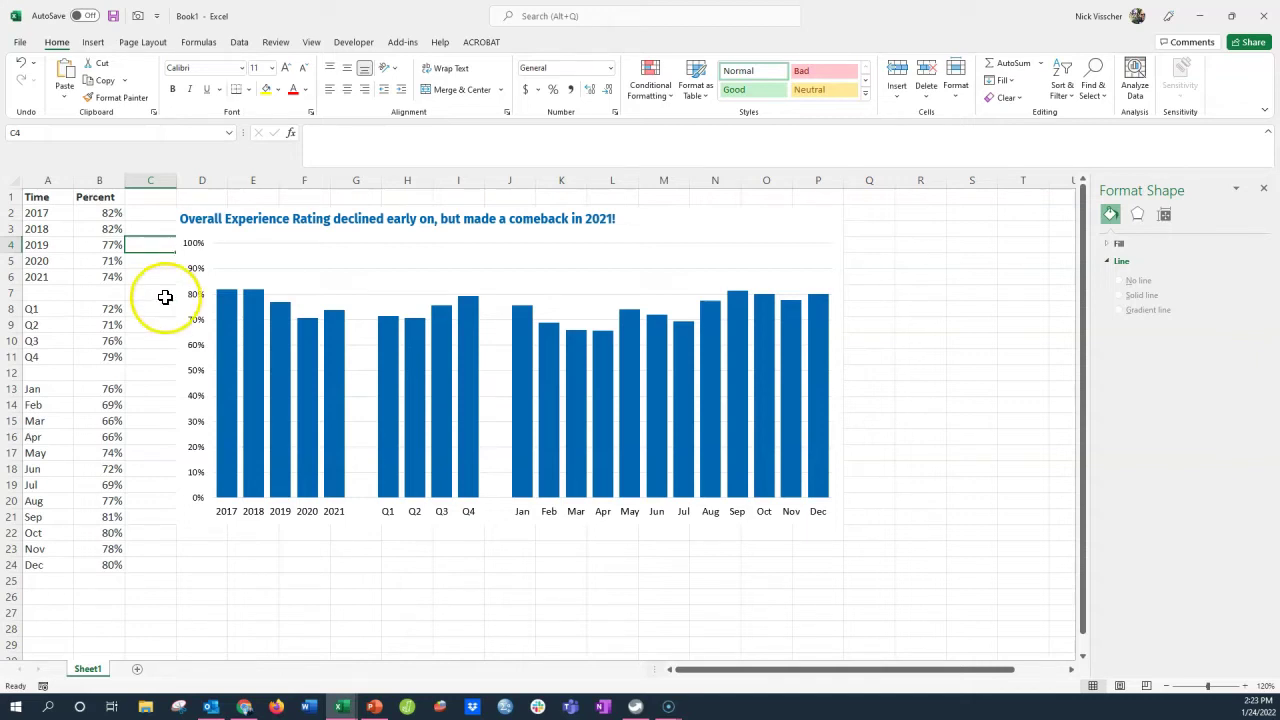
Copy the ratings chart and paste the duplicate at cell D23.
click(176, 262)
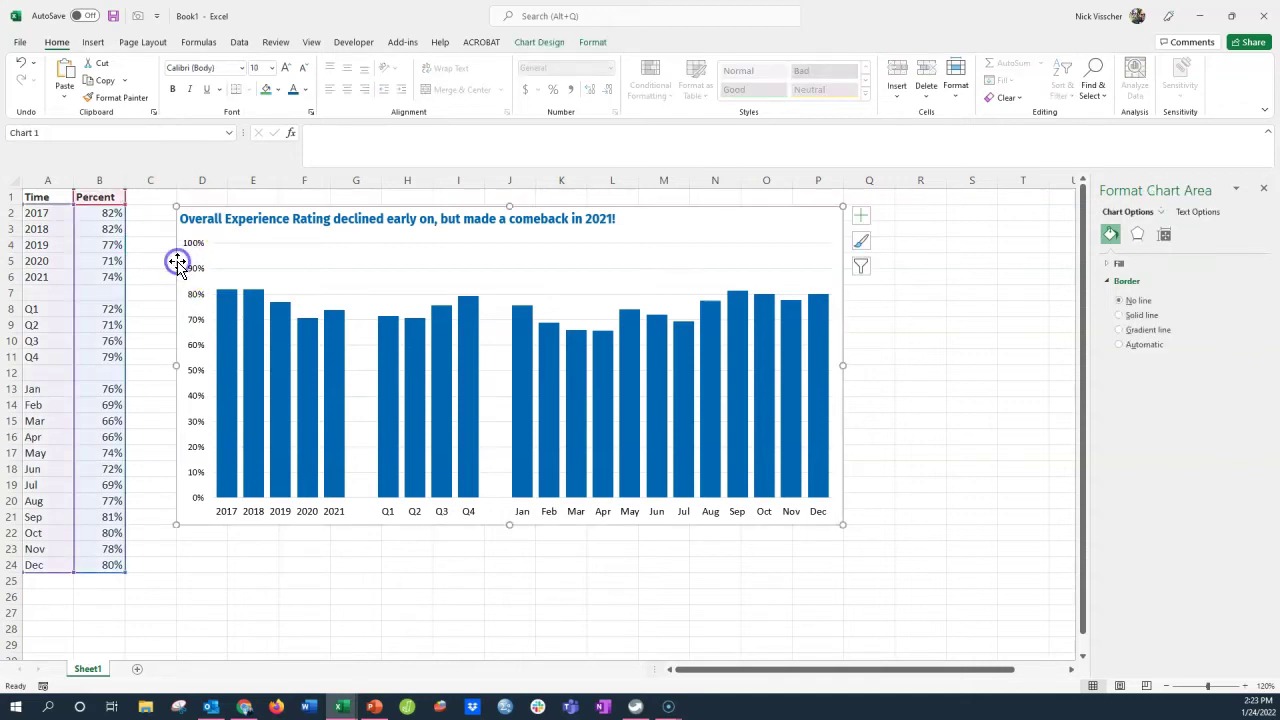
right_click(177, 262)
click(216, 290)
scroll(197, 358, down, 2)
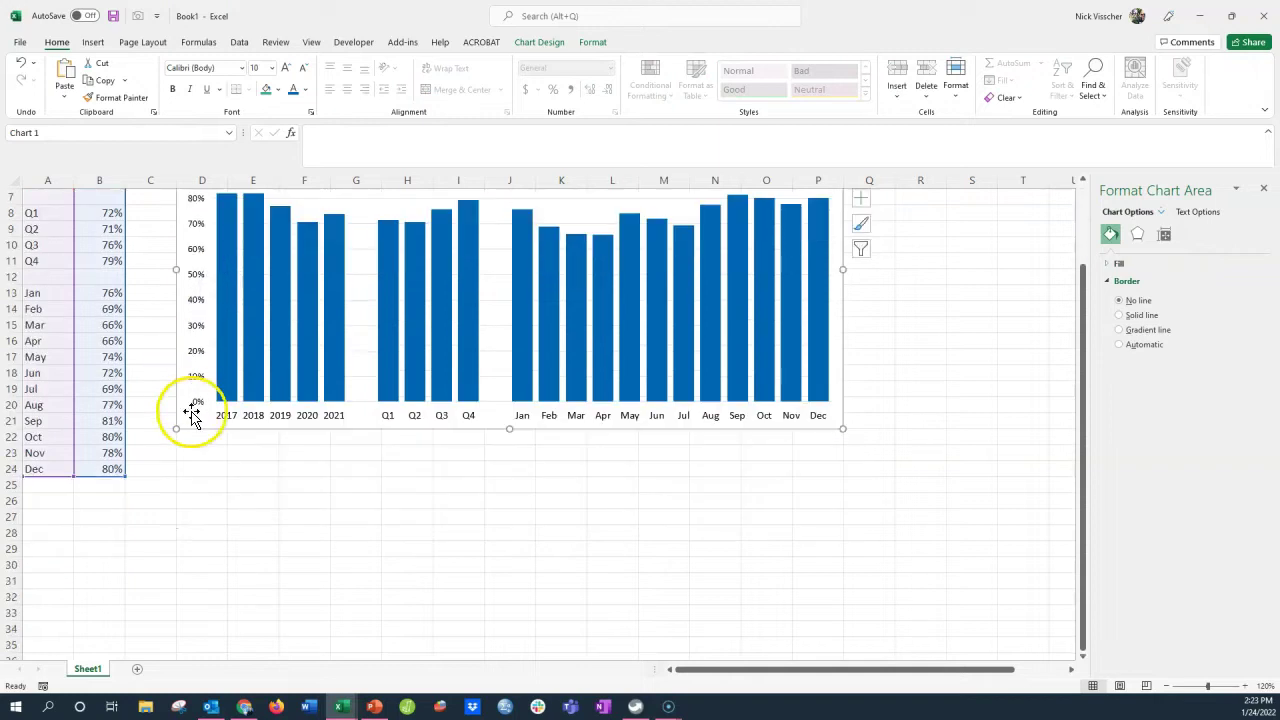
click(196, 453)
right_click(196, 454)
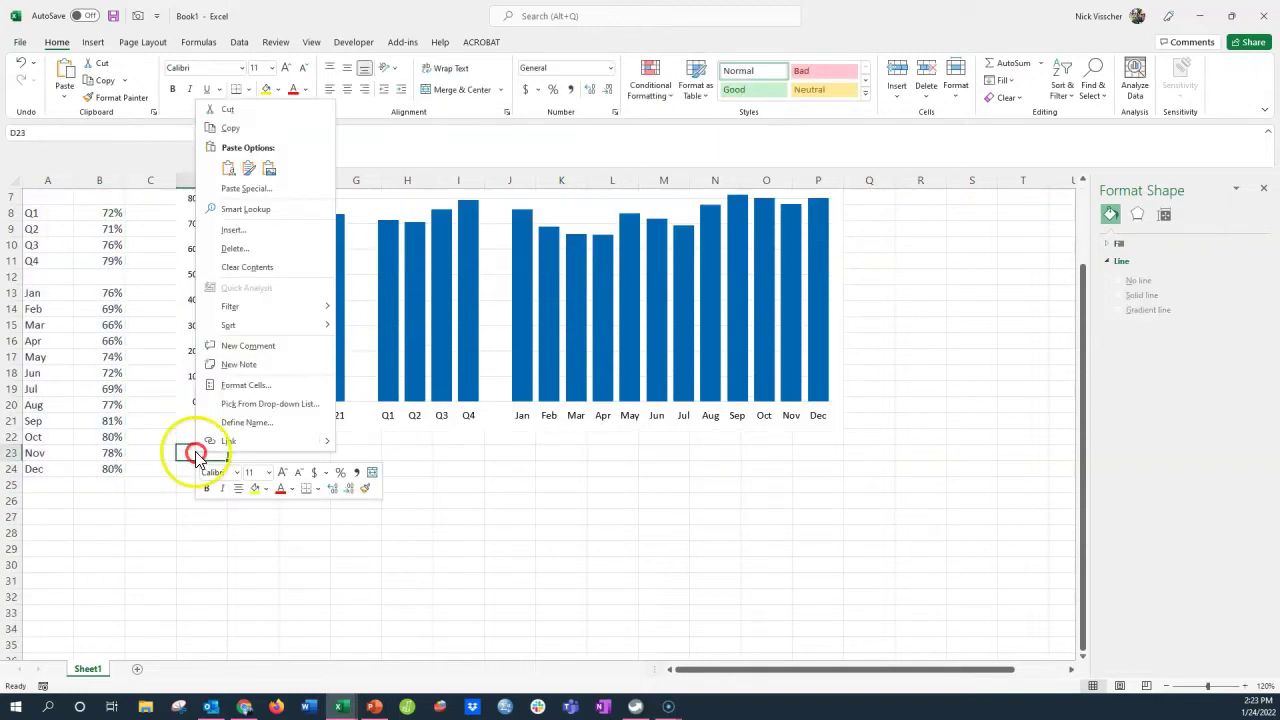
click(229, 169)
Nudge the pasted chart copy into place below the original and reselect it.
scroll(161, 417, down, 2)
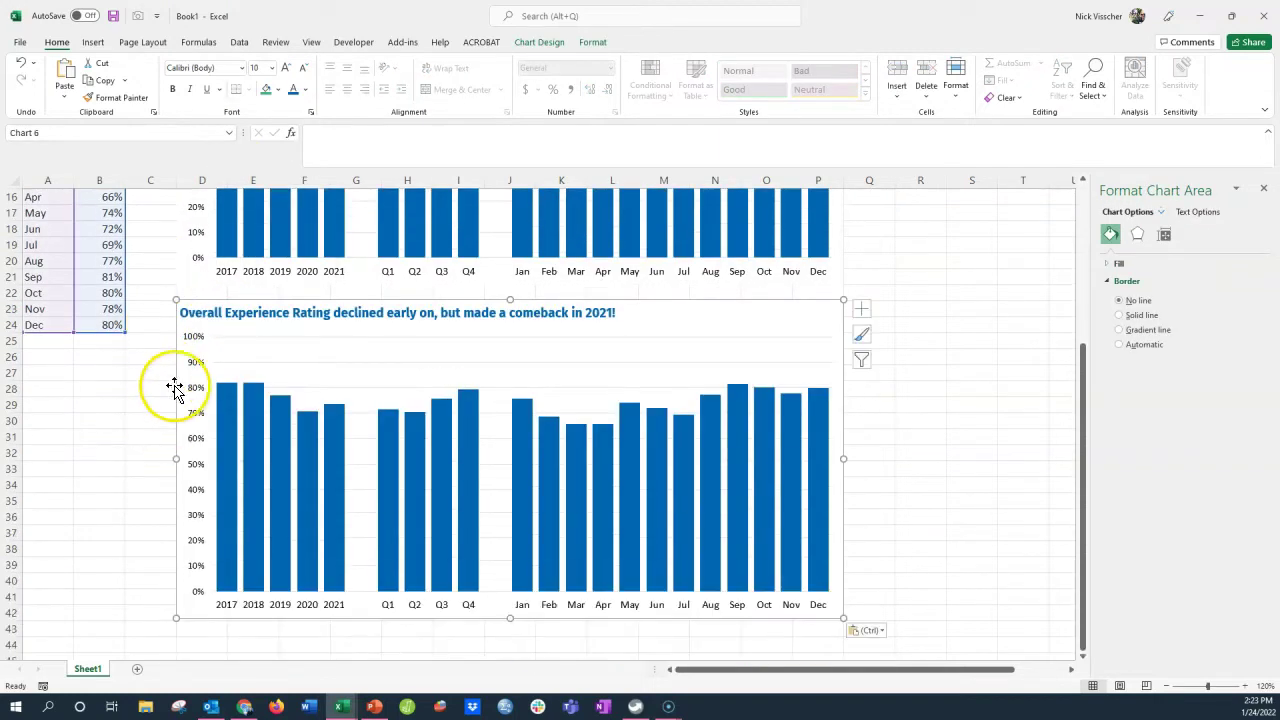
drag(180, 363, 175, 364)
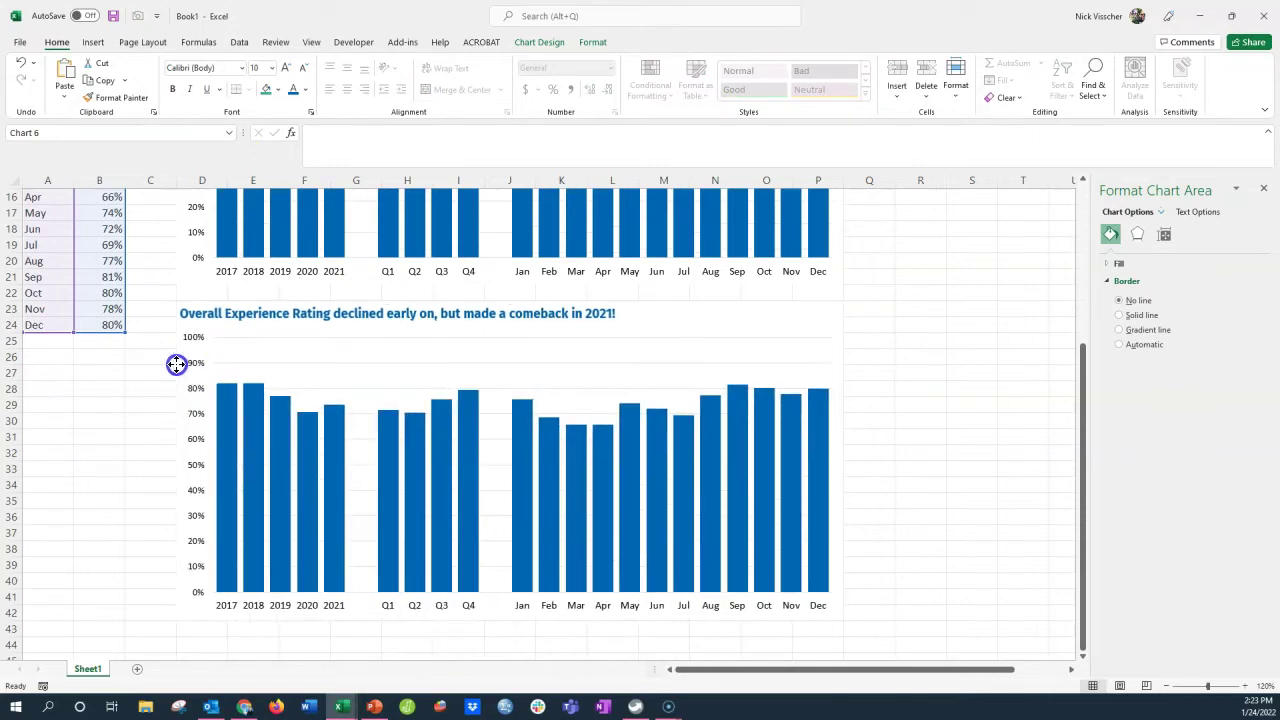
click(160, 408)
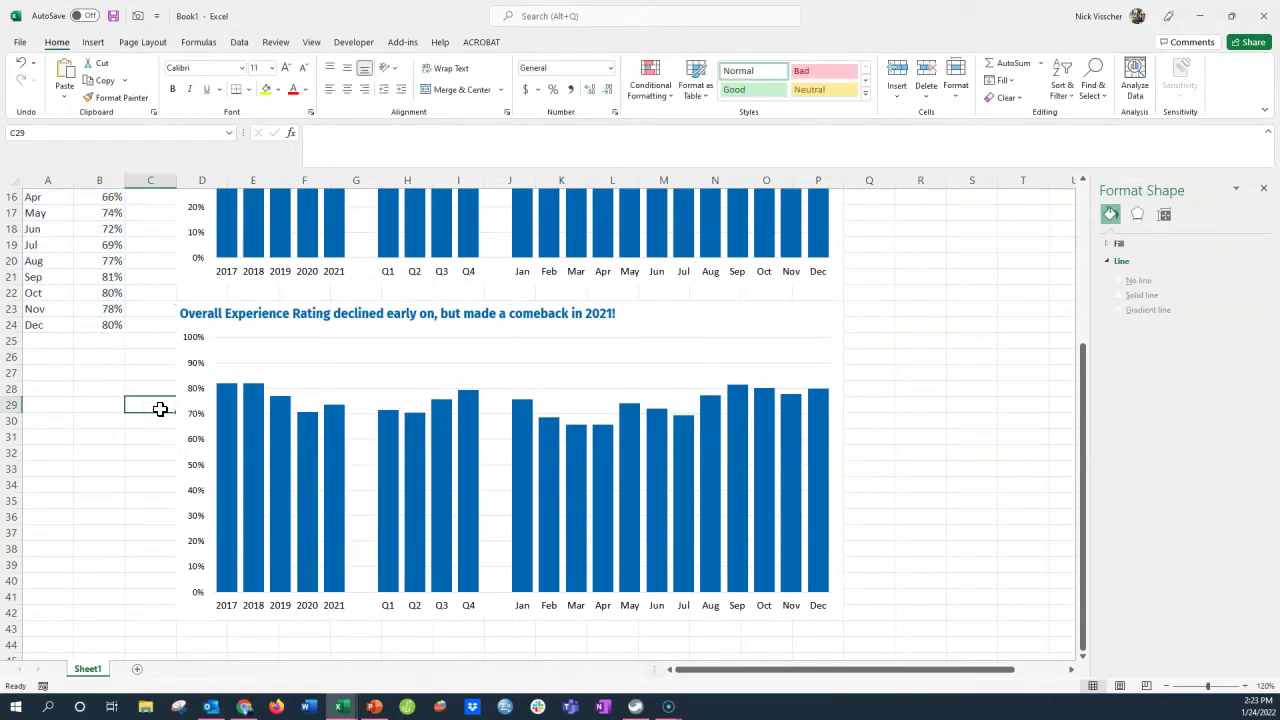
click(179, 355)
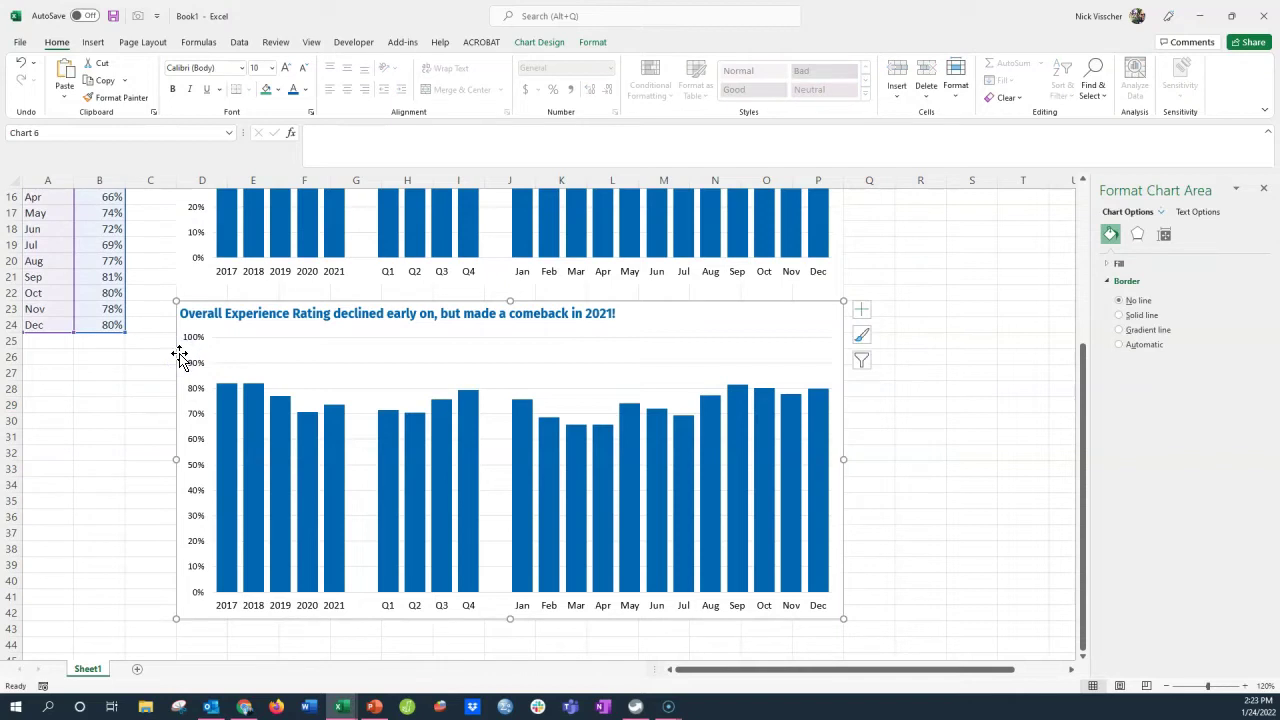
Change the copied chart's type to Line with Markers.
click(553, 48)
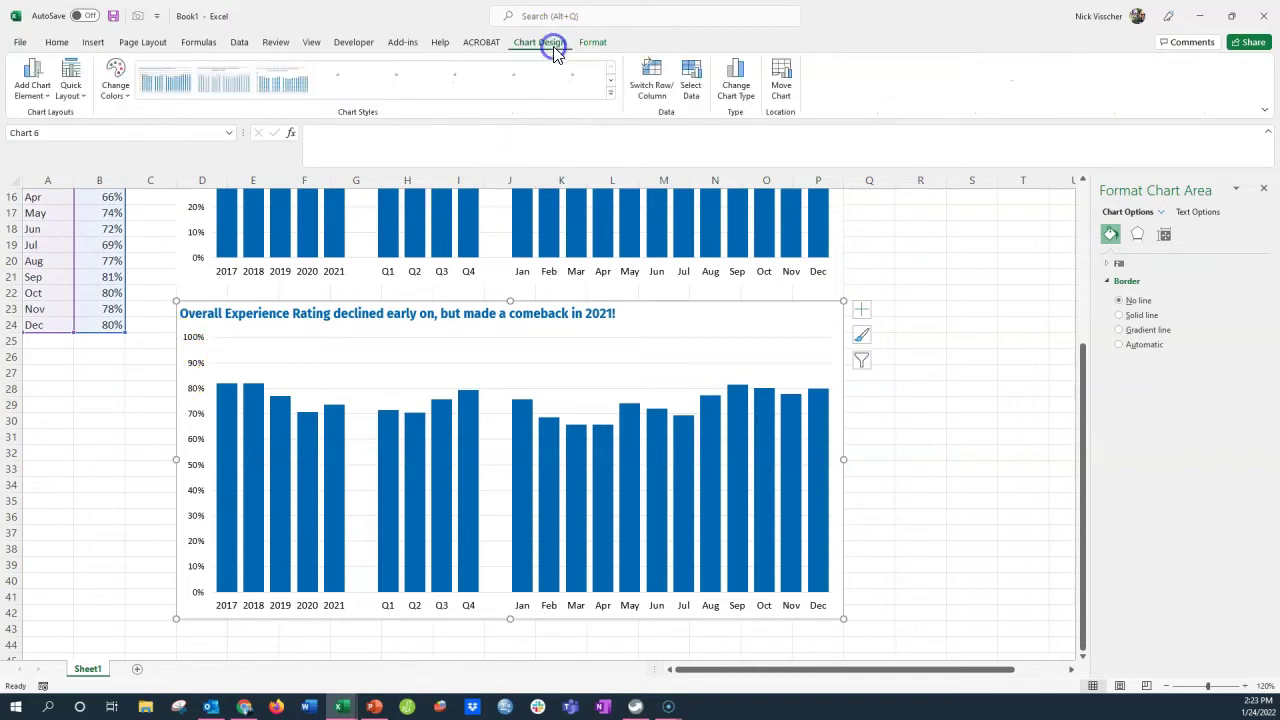
click(752, 100)
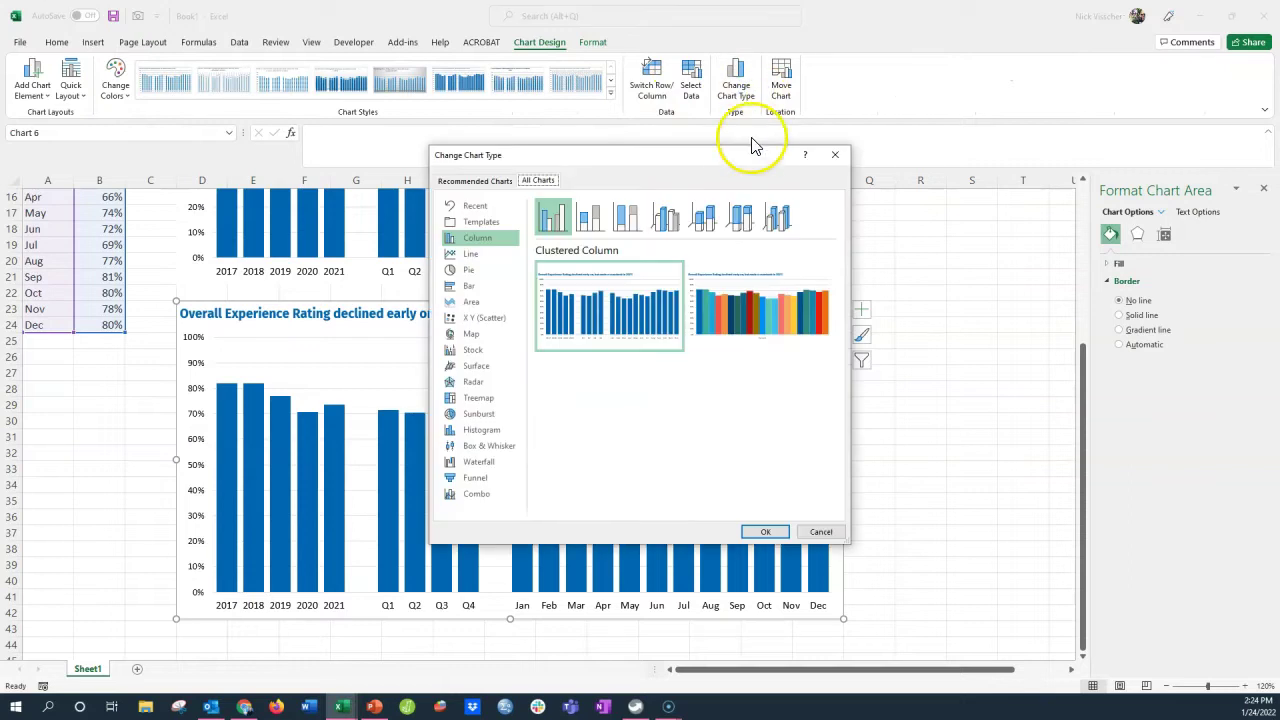
click(490, 254)
click(664, 226)
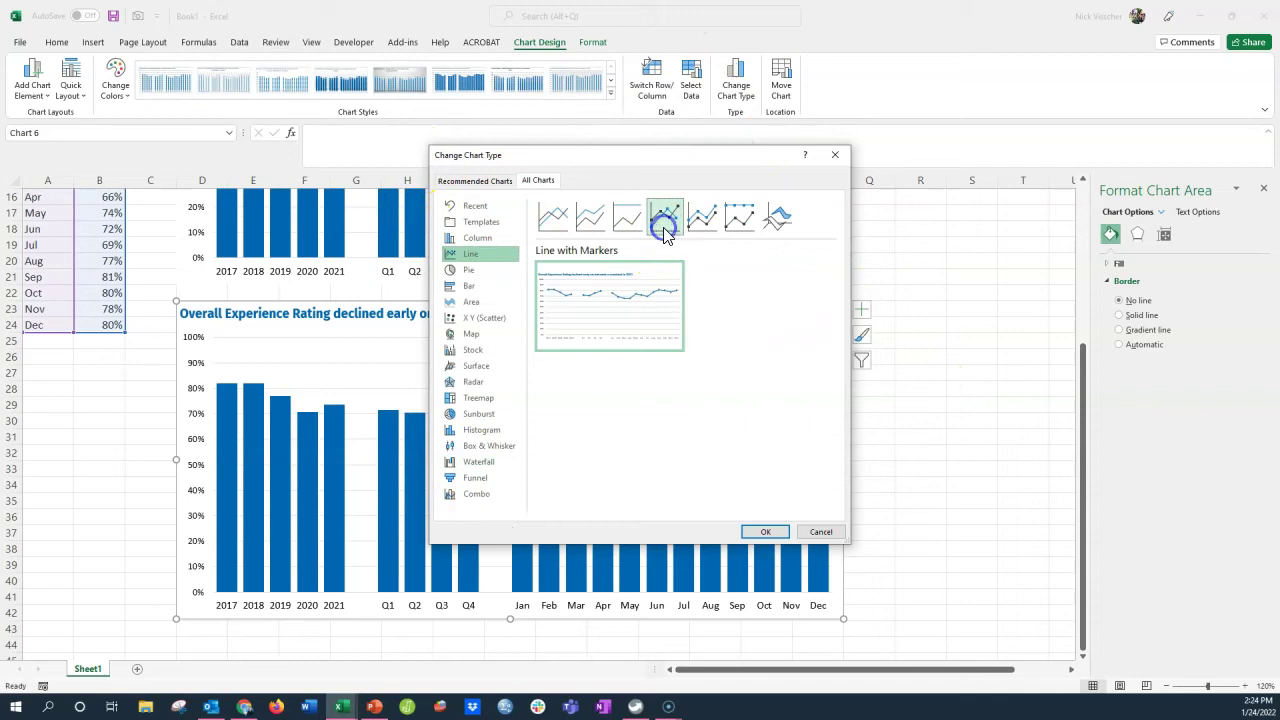
click(765, 531)
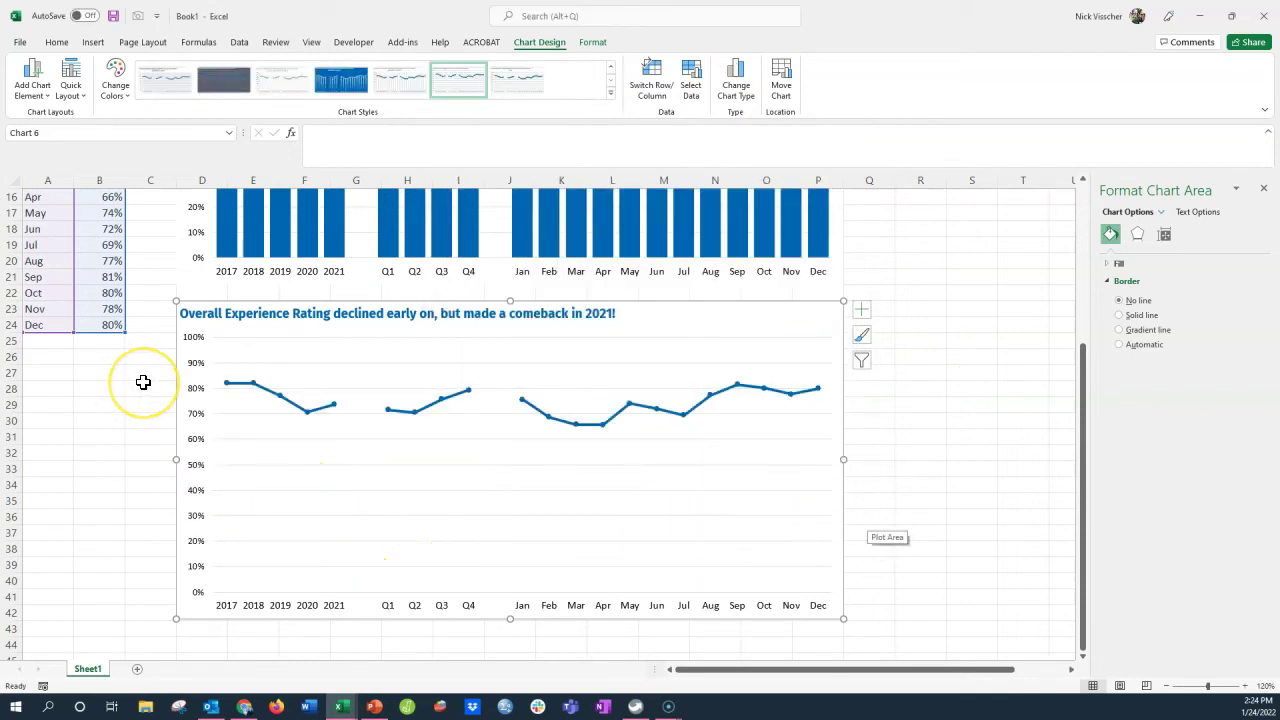
Switch the line series markers to the built-in round dot shape.
click(227, 383)
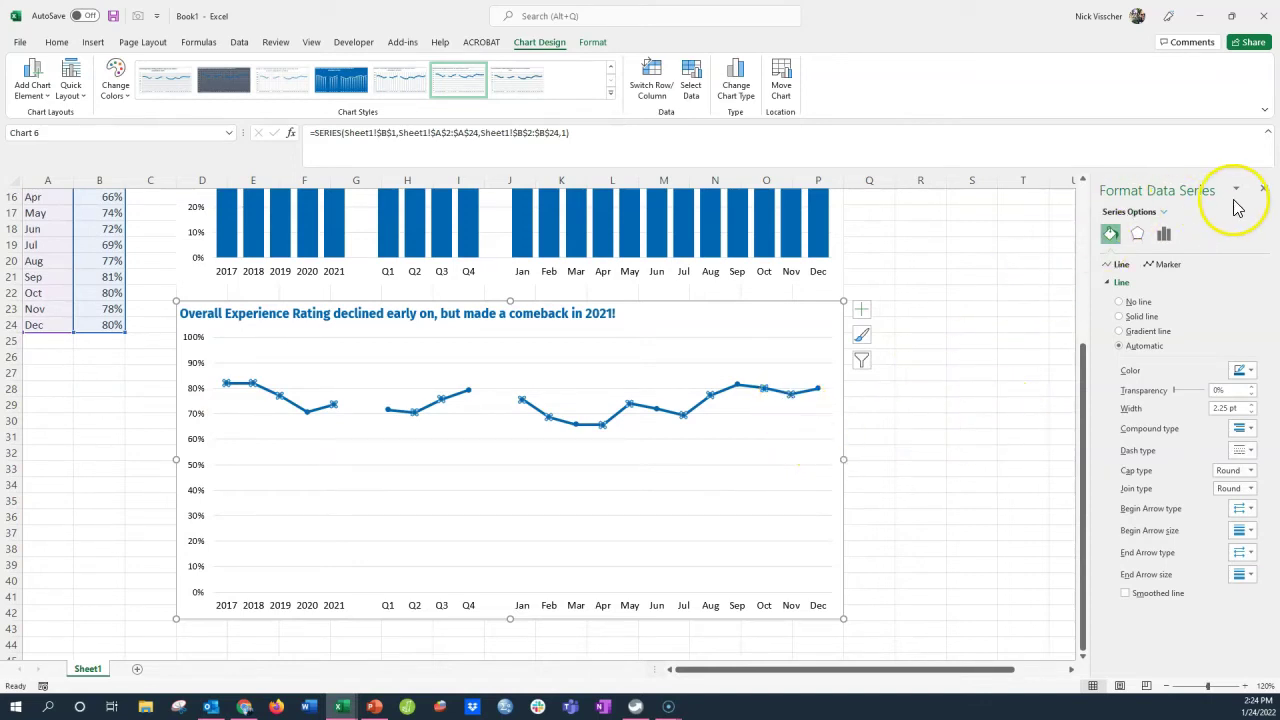
click(1170, 265)
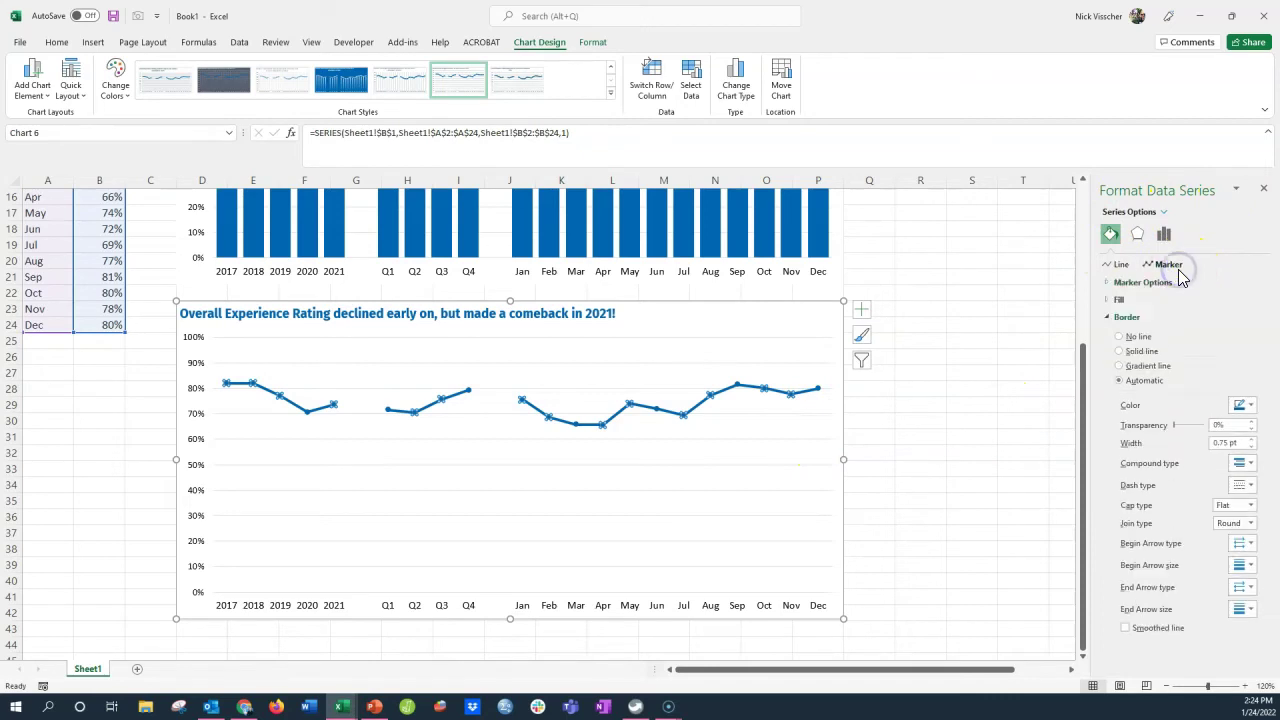
click(1160, 283)
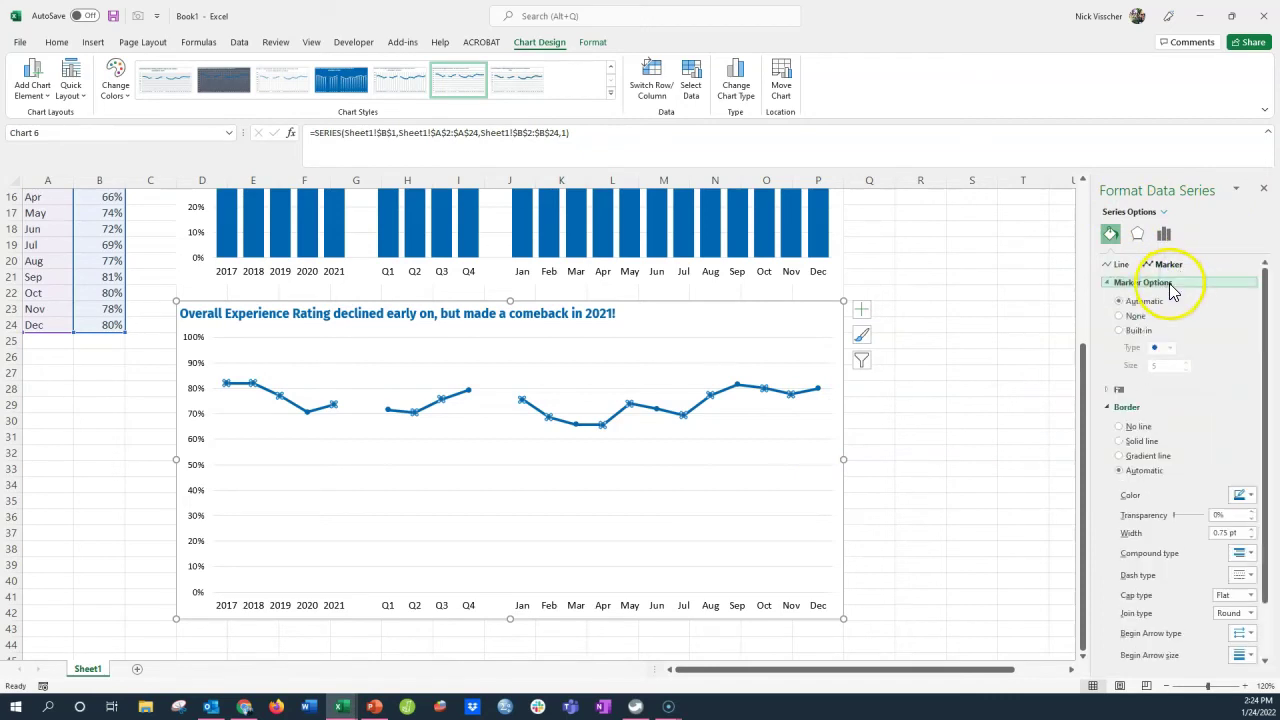
click(1141, 333)
click(1168, 348)
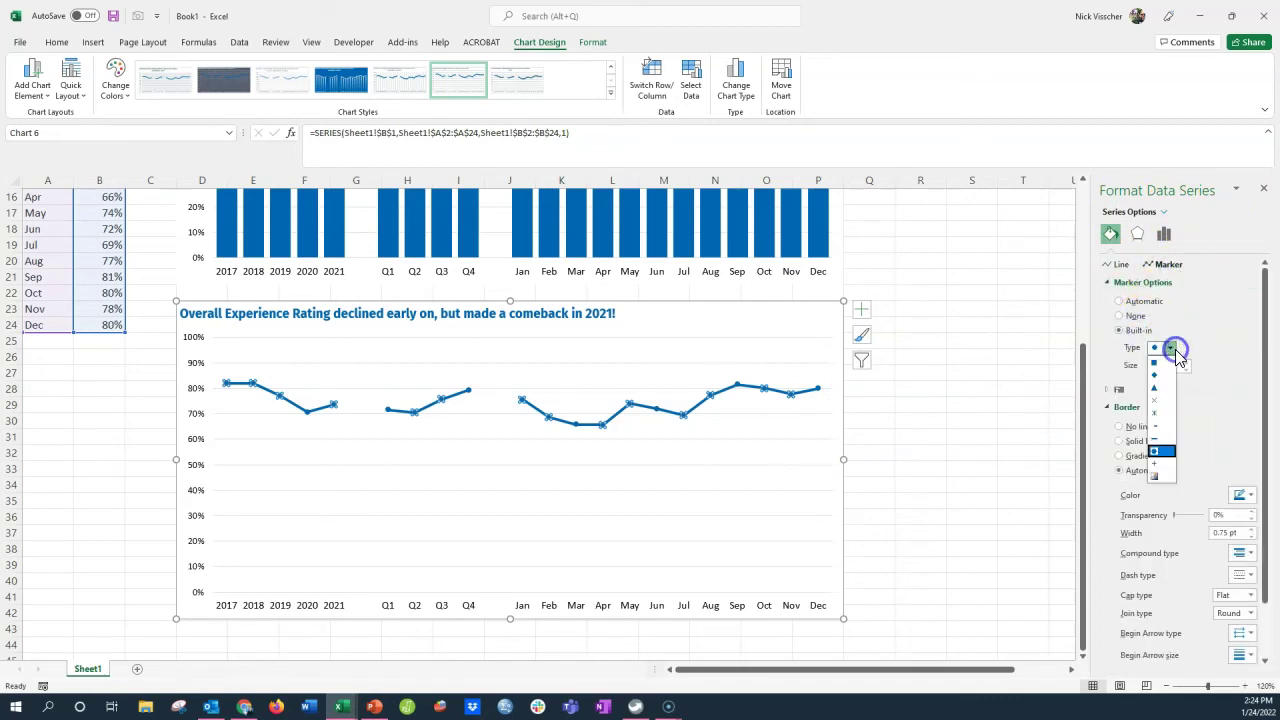
click(1167, 452)
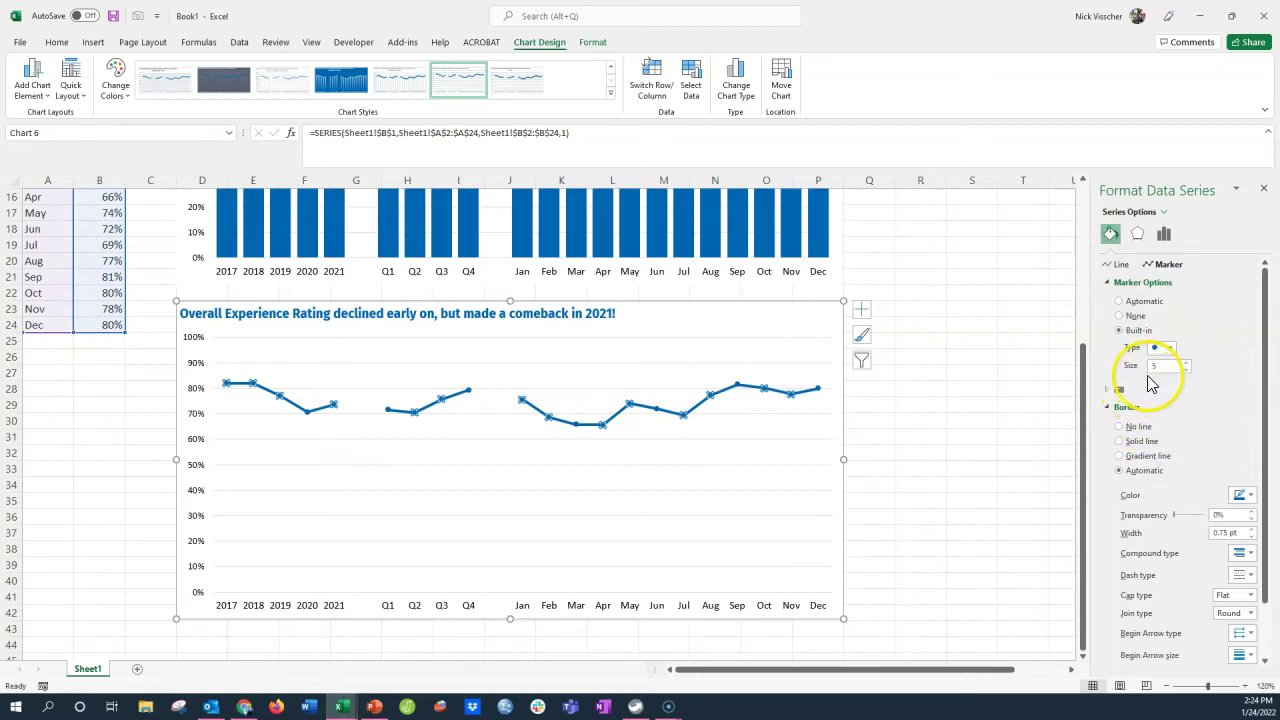
Raise the marker size to 14 and review the large dots.
click(1186, 362)
click(1186, 362)
click(1186, 362)
click(1186, 362)
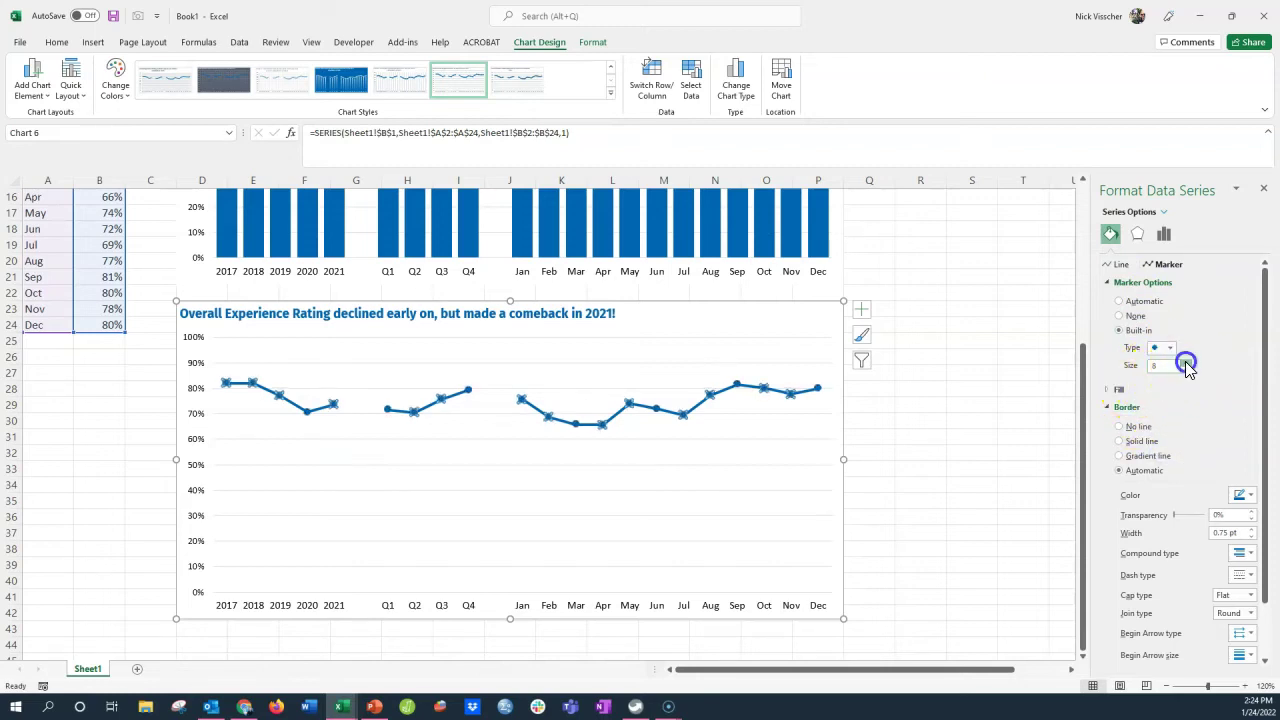
click(1186, 362)
click(1186, 362)
click(1186, 362)
click(1186, 362)
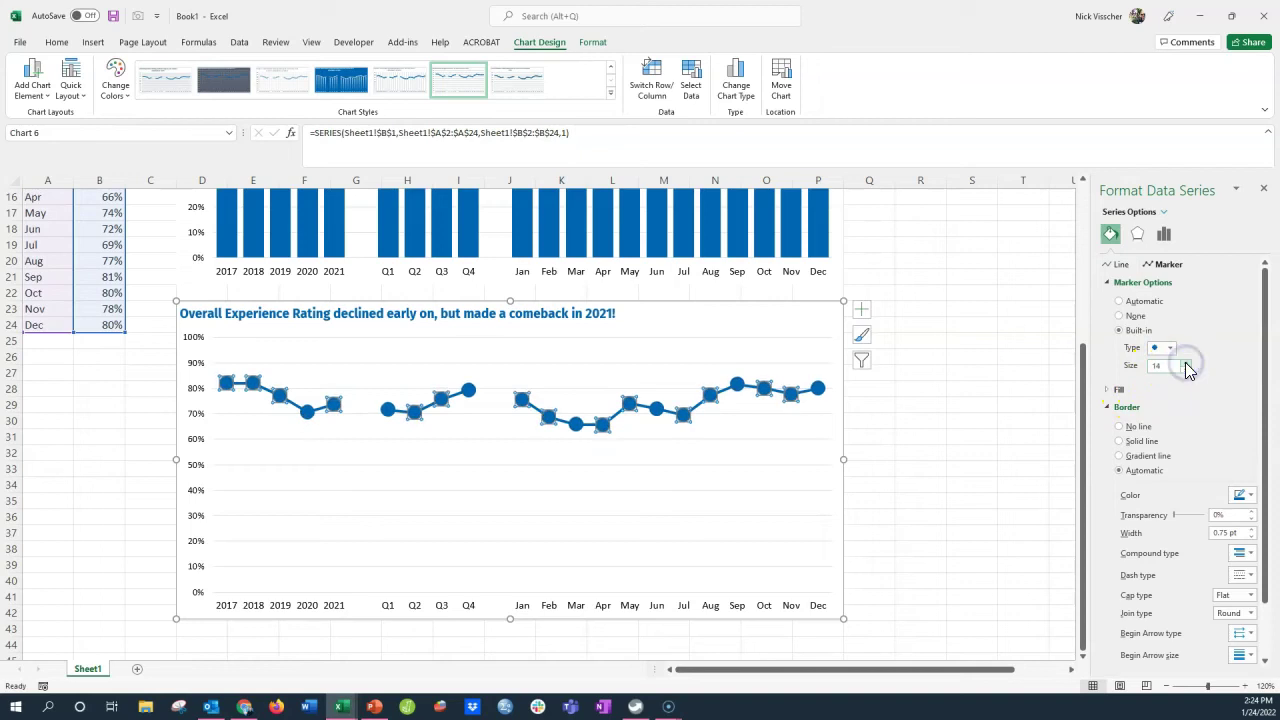
click(1186, 362)
click(882, 421)
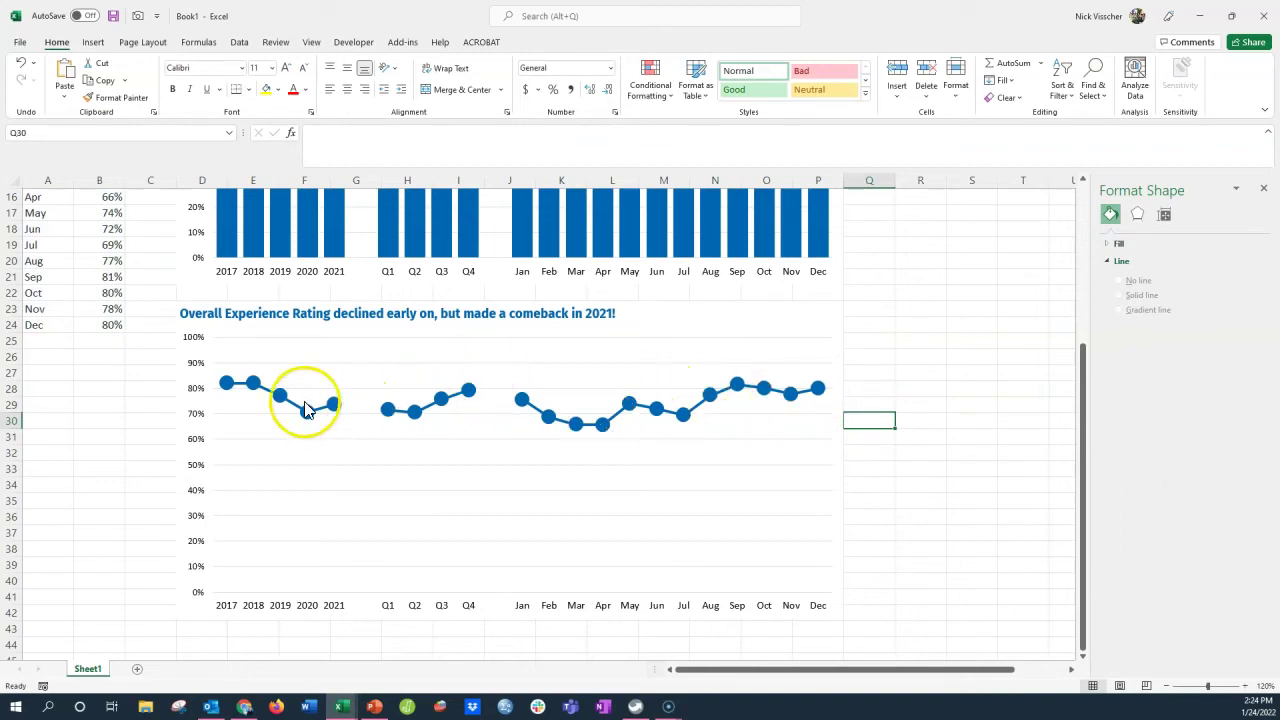
Set the rating series line to No line, leaving only the round dots.
click(822, 391)
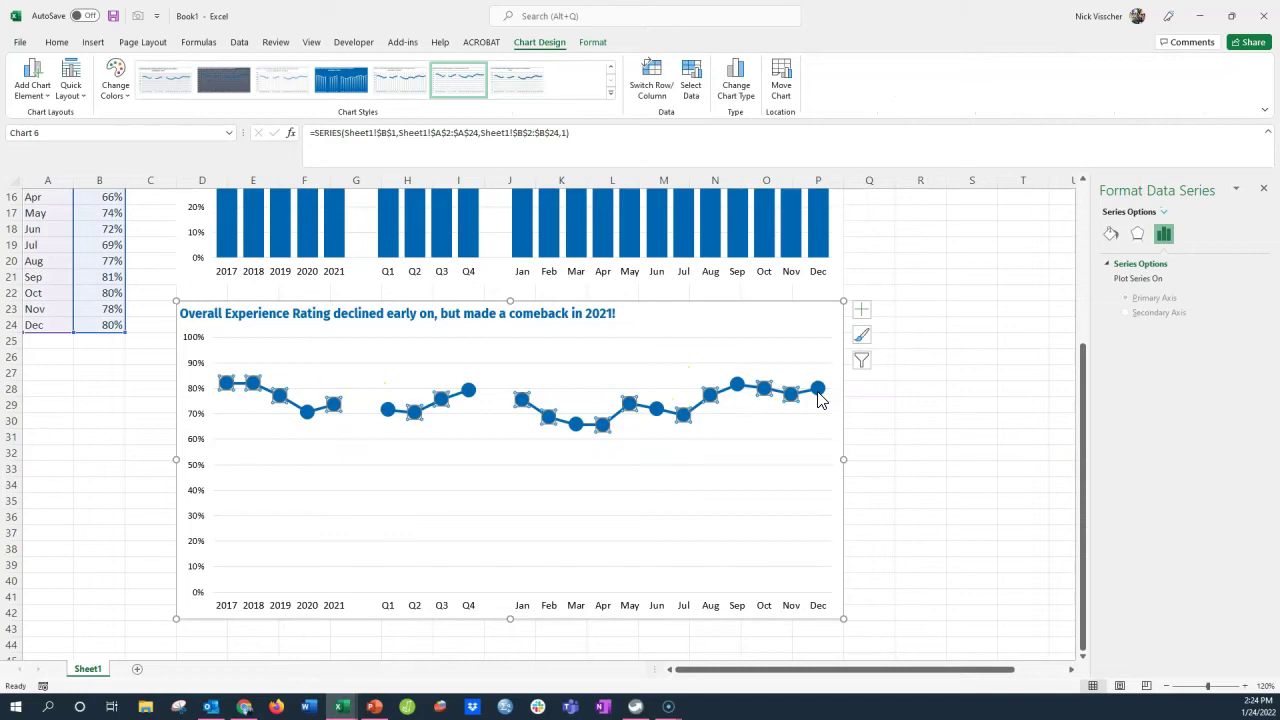
click(1164, 212)
click(1134, 214)
click(1111, 236)
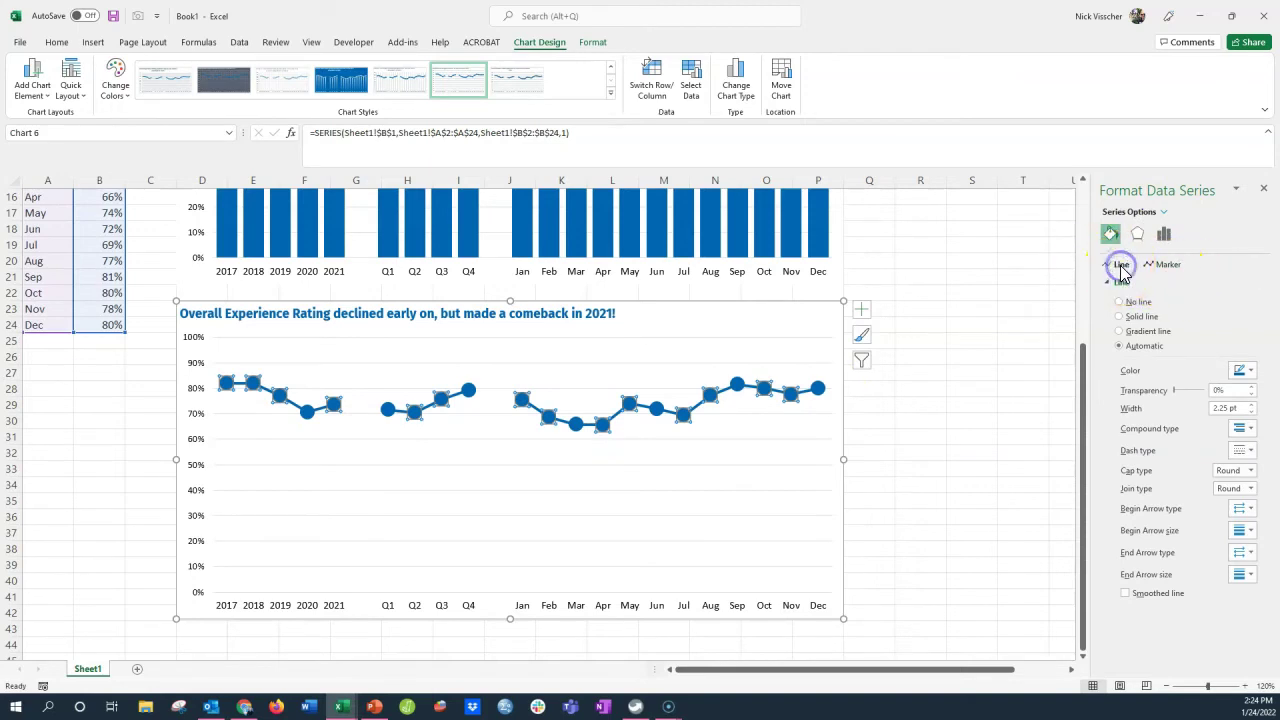
click(1125, 274)
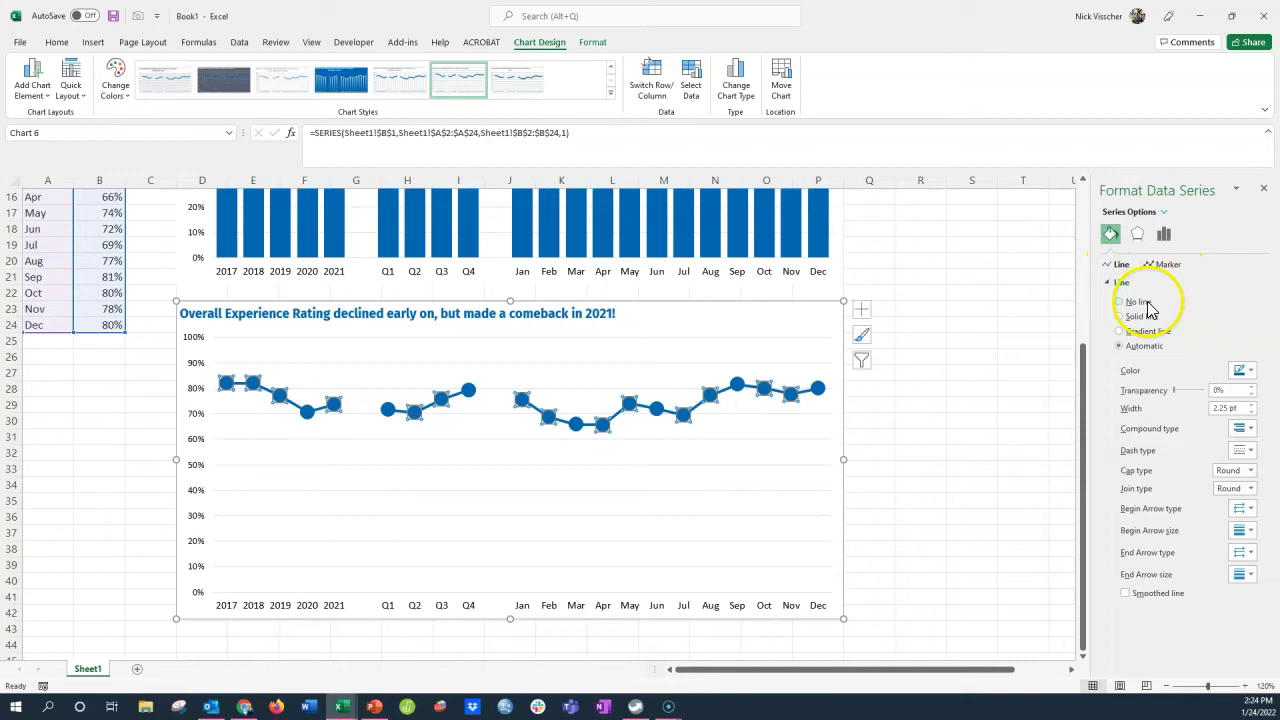
click(1140, 301)
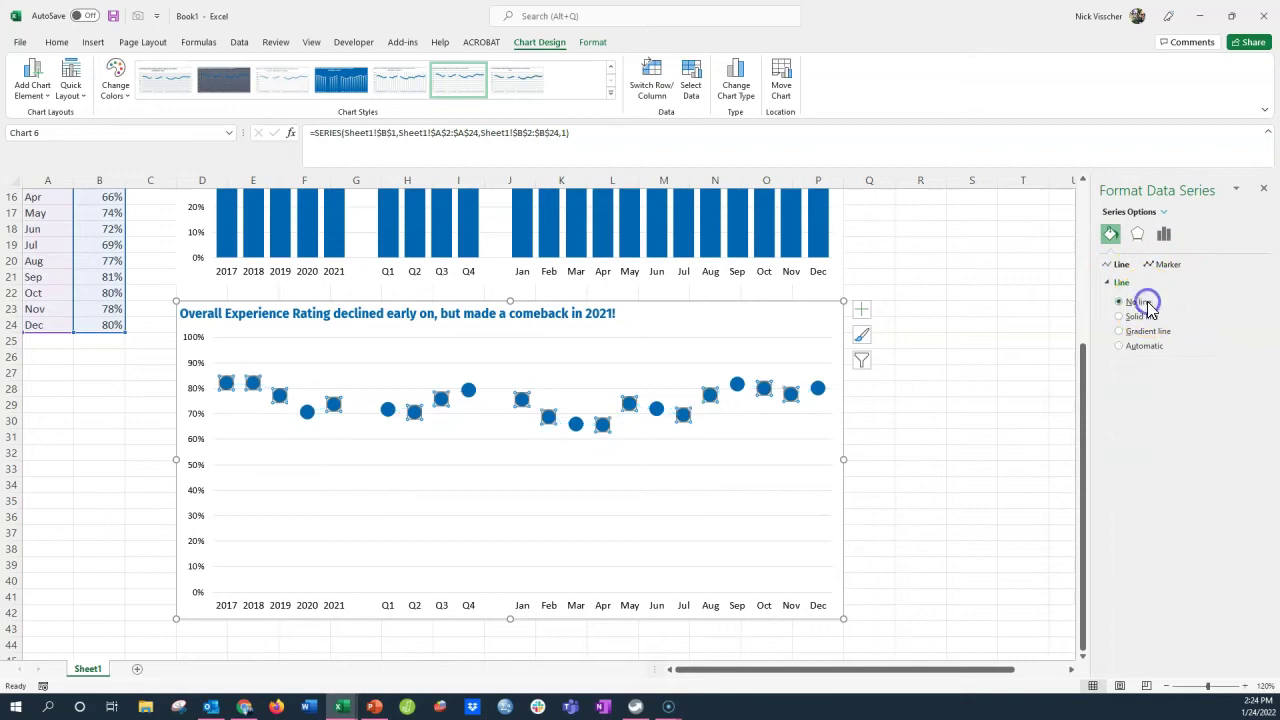
click(1004, 439)
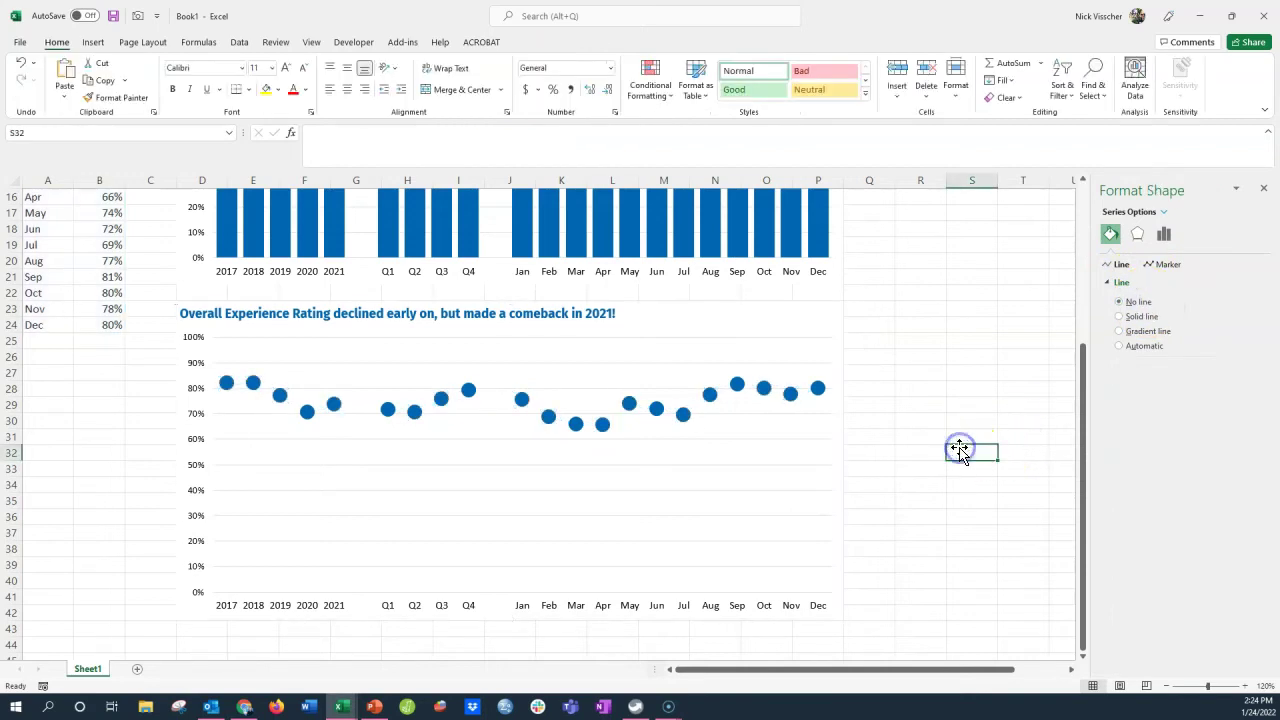
click(341, 437)
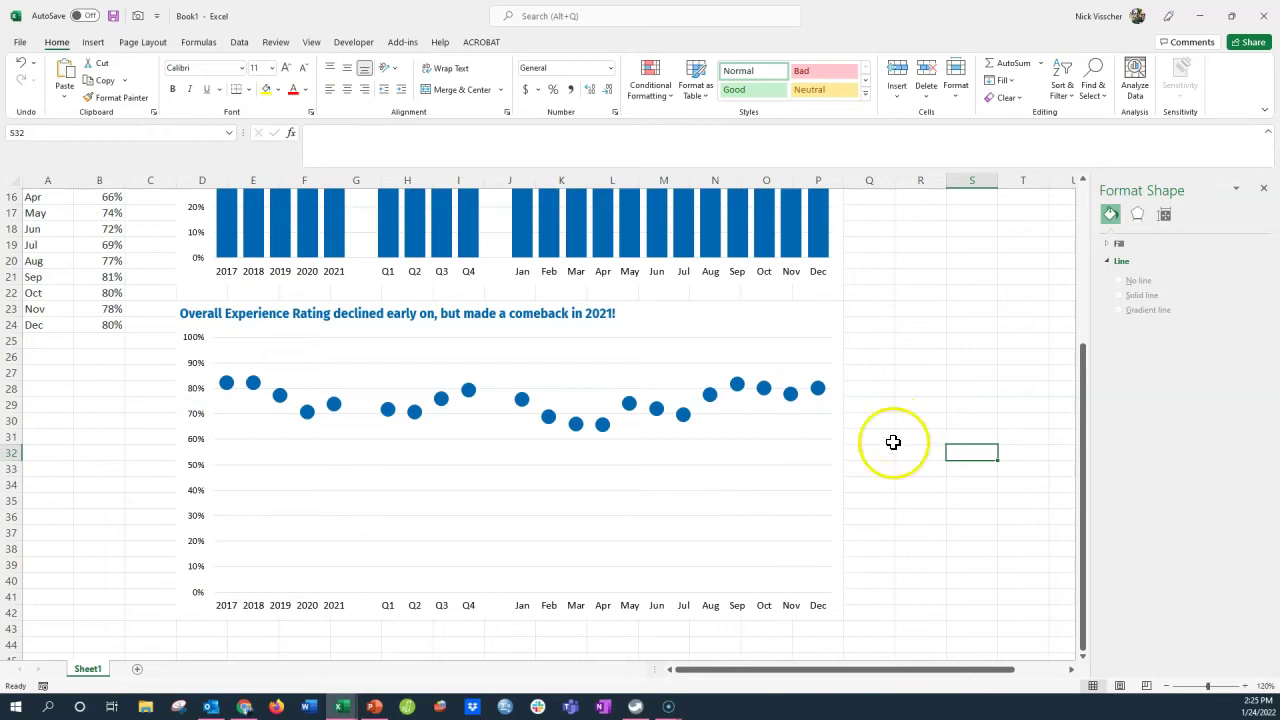
Add drop lines under every rating dot via Add Chart Element > Lines > Drop Lines.
click(645, 306)
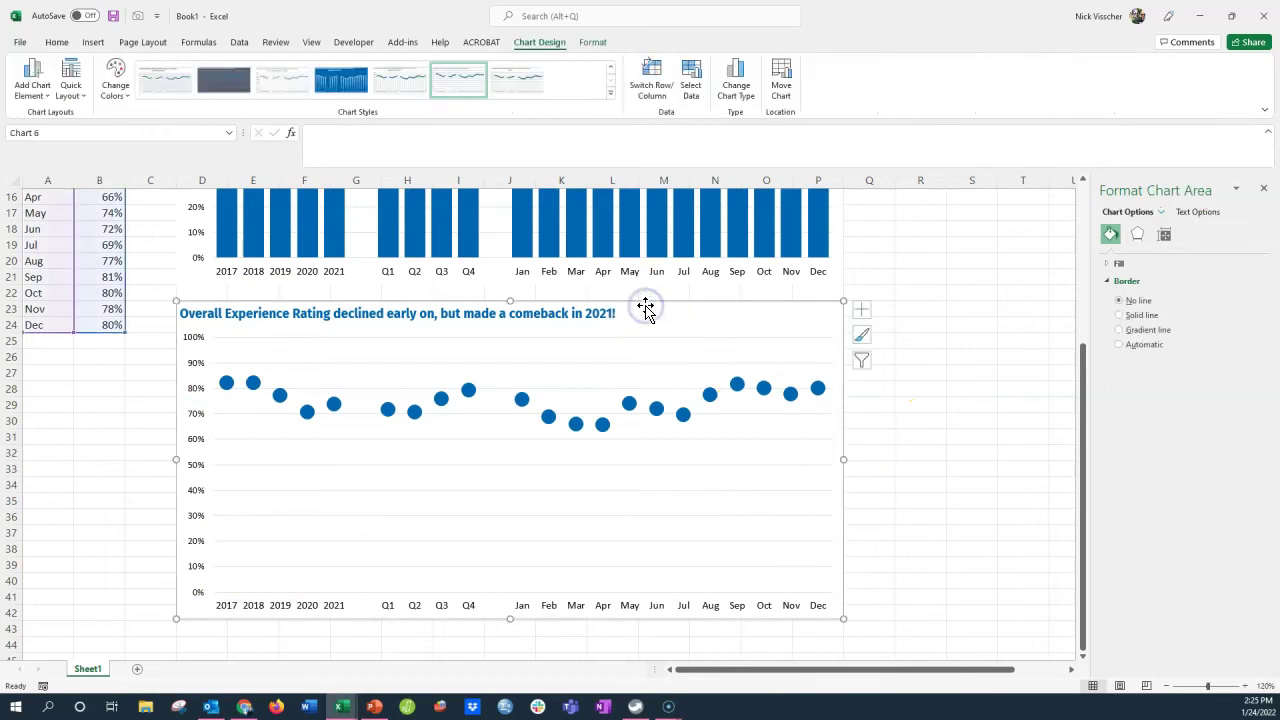
click(548, 44)
click(48, 100)
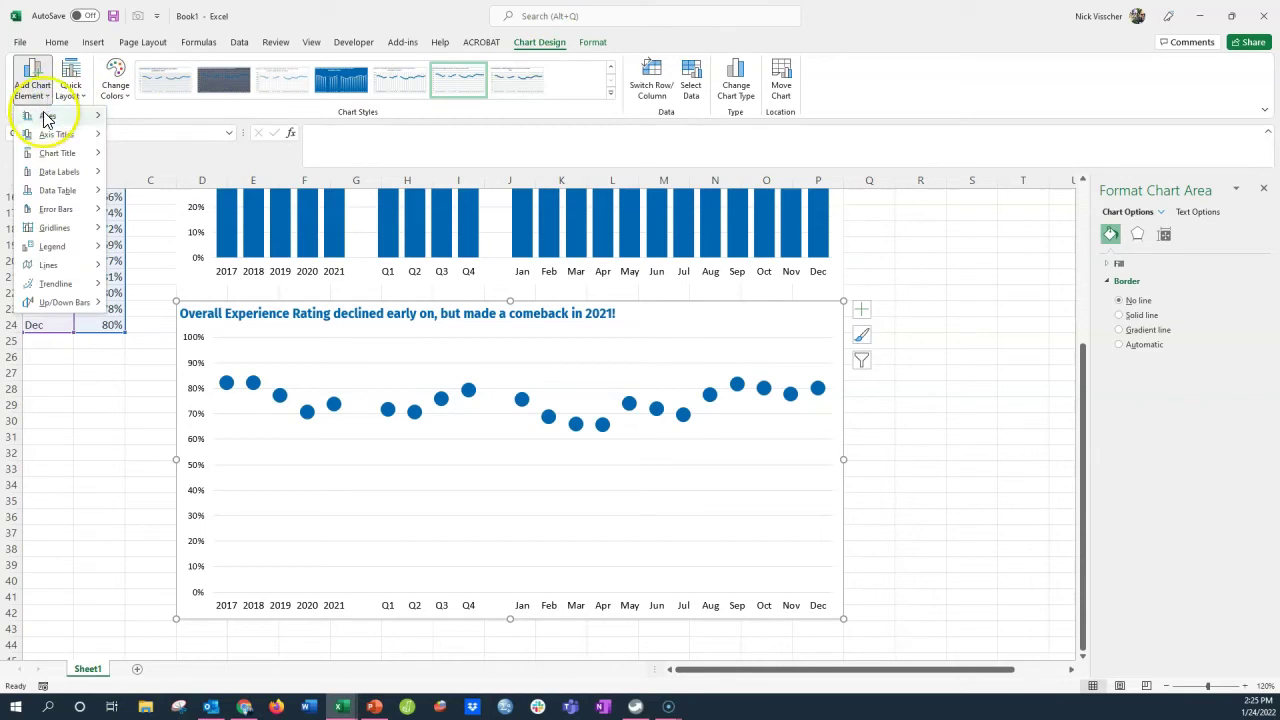
mouse_move(72, 268)
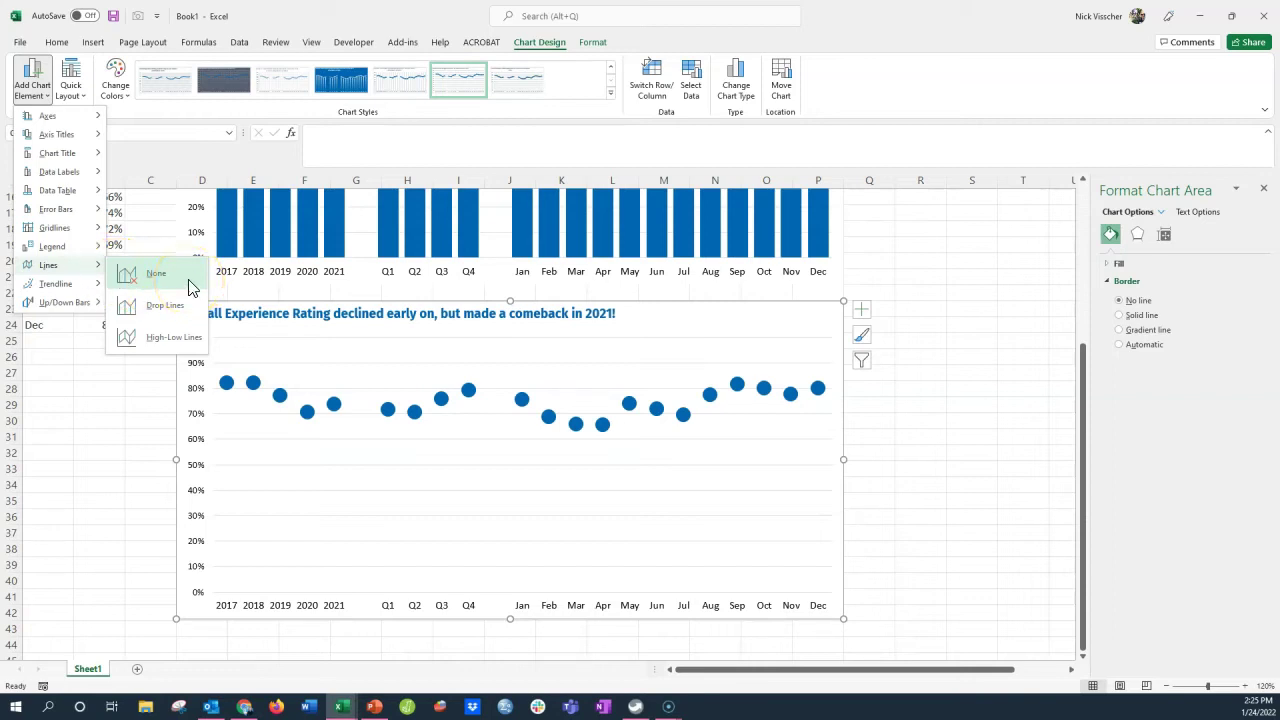
click(191, 312)
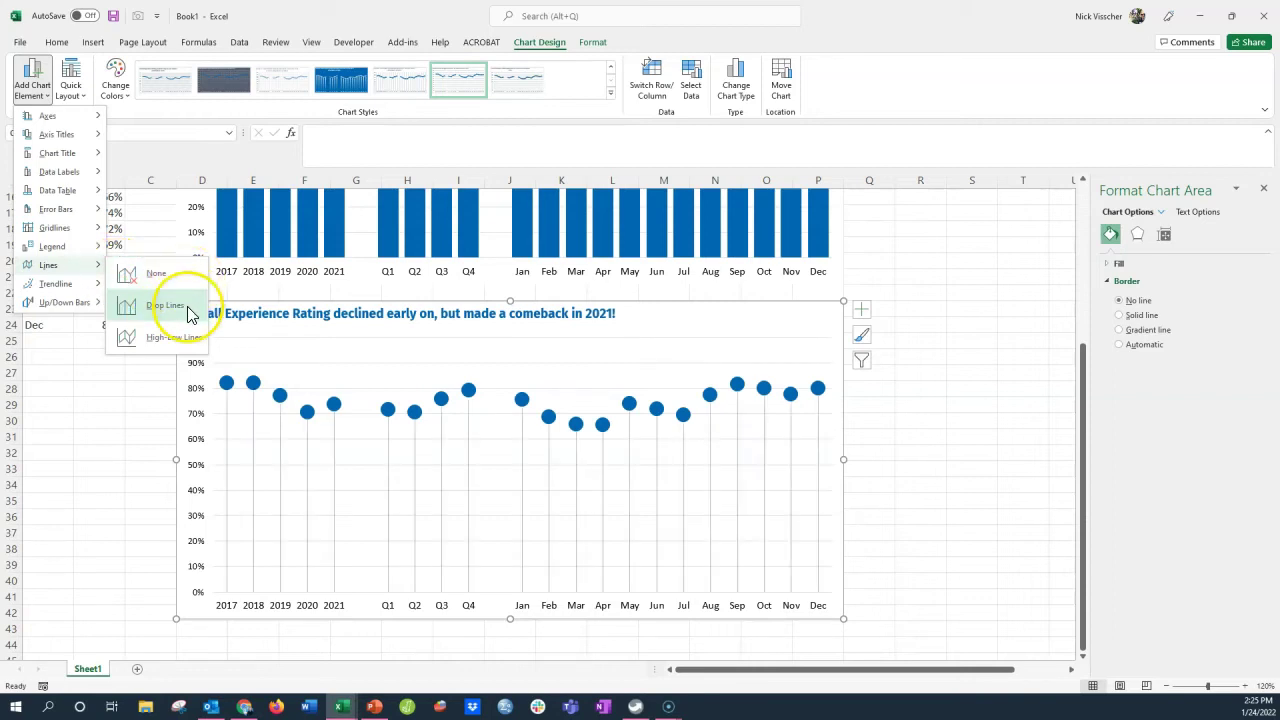
click(227, 428)
Thicken the drop lines to 3 pt width to form solid sticks.
click(135, 432)
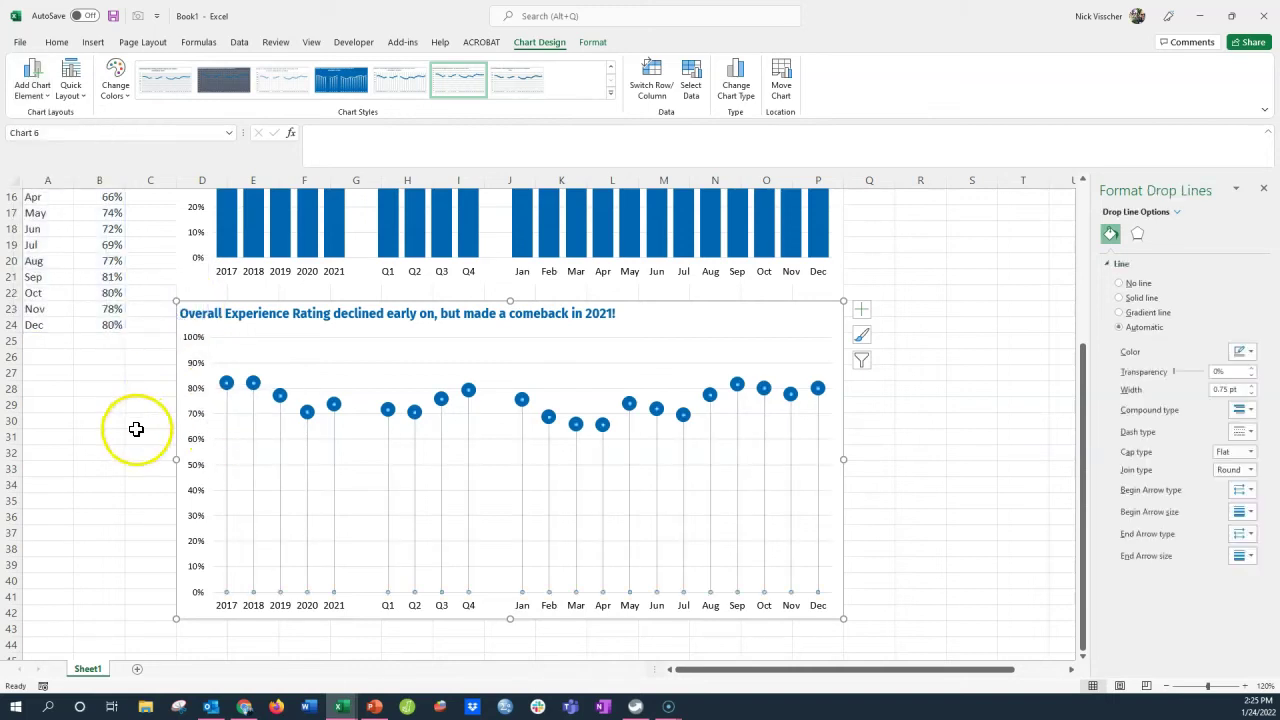
click(218, 413)
click(226, 430)
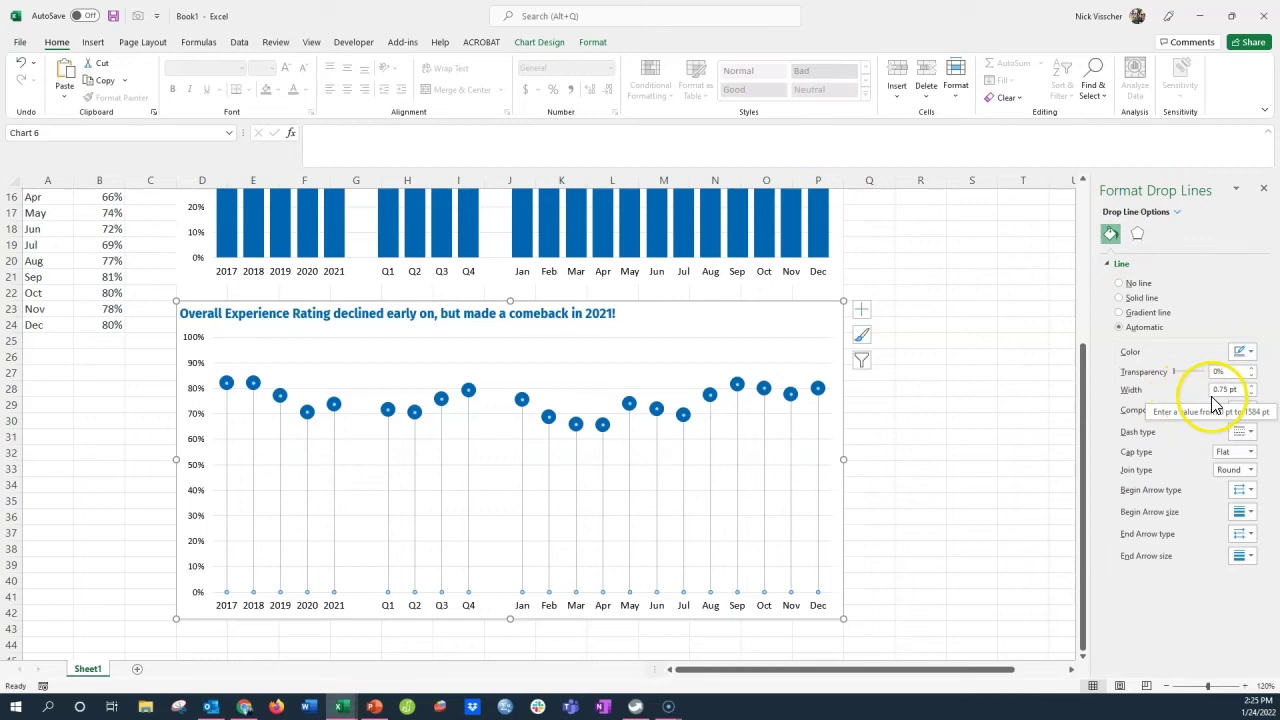
click(1250, 386)
click(1250, 386)
click(1250, 386)
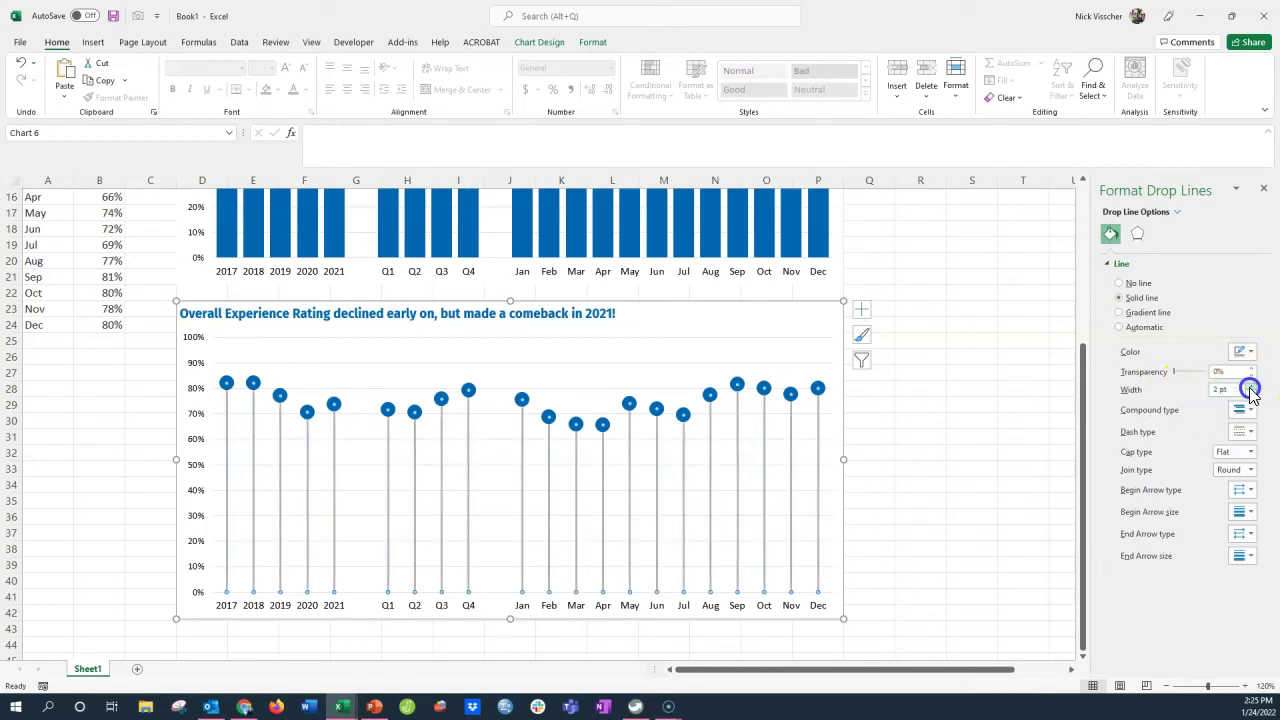
click(1250, 386)
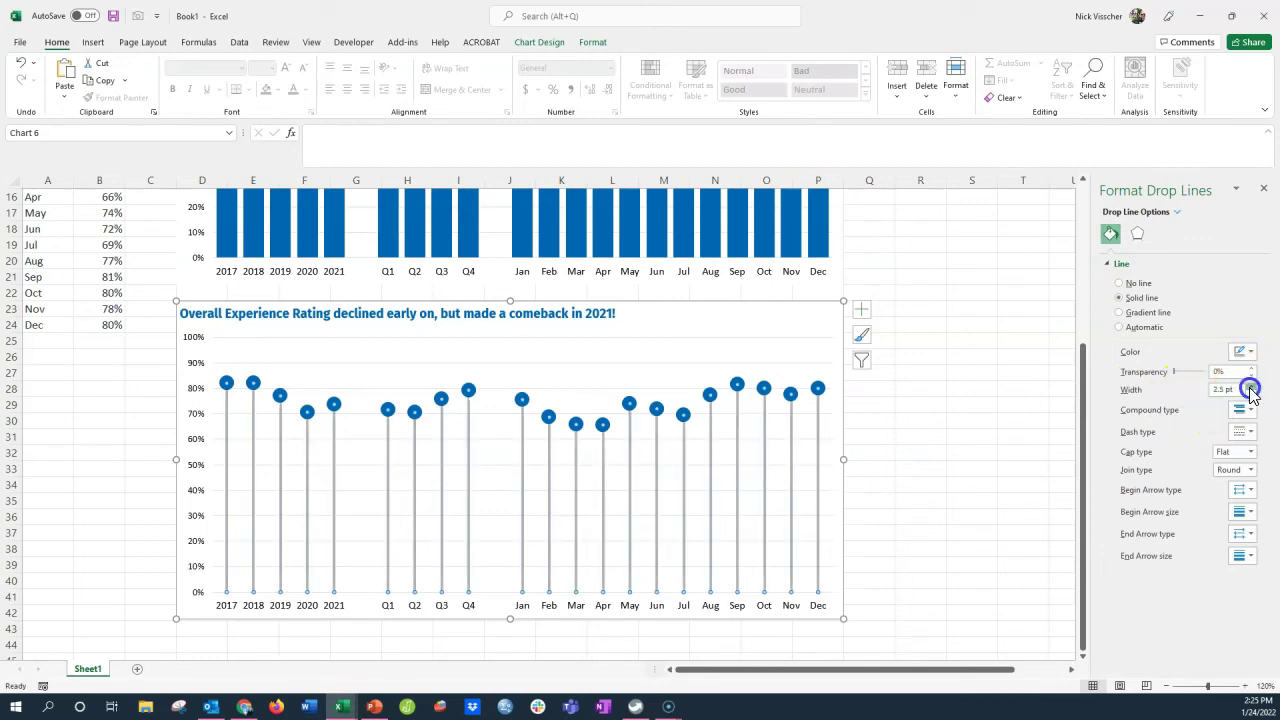
click(968, 498)
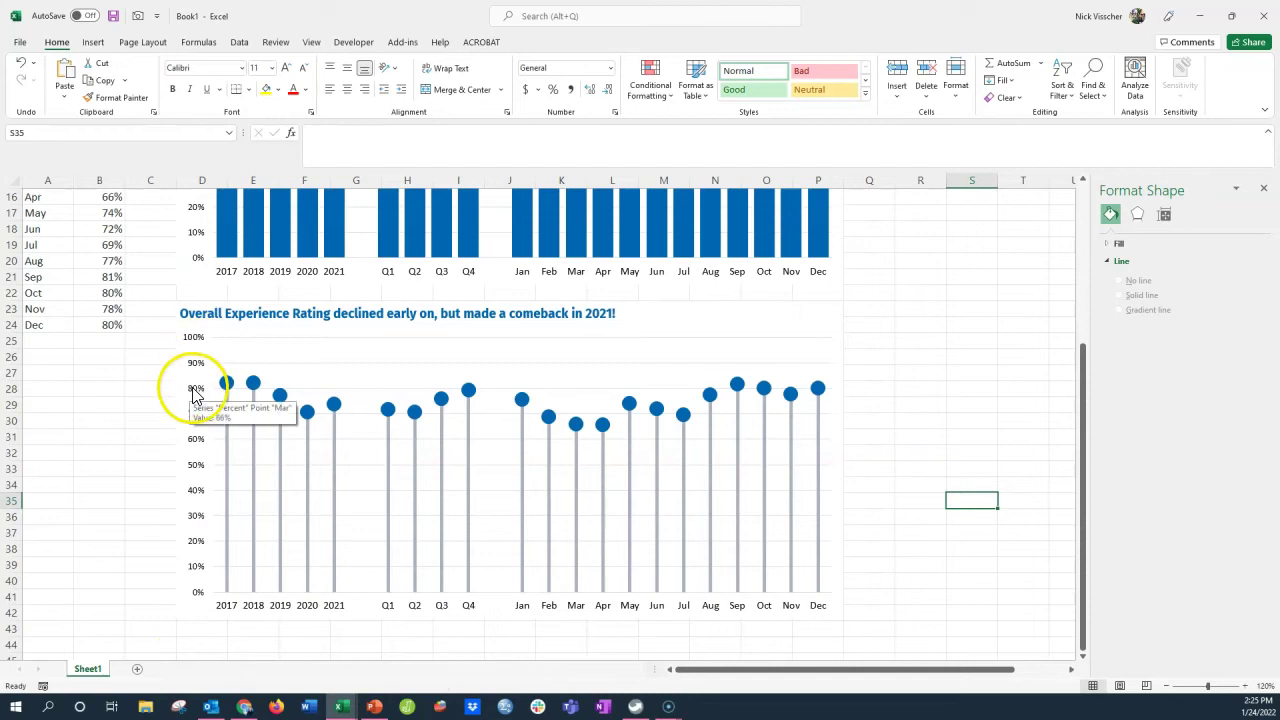
Delete the chart's gridlines and vertical percentage axis.
click(486, 468)
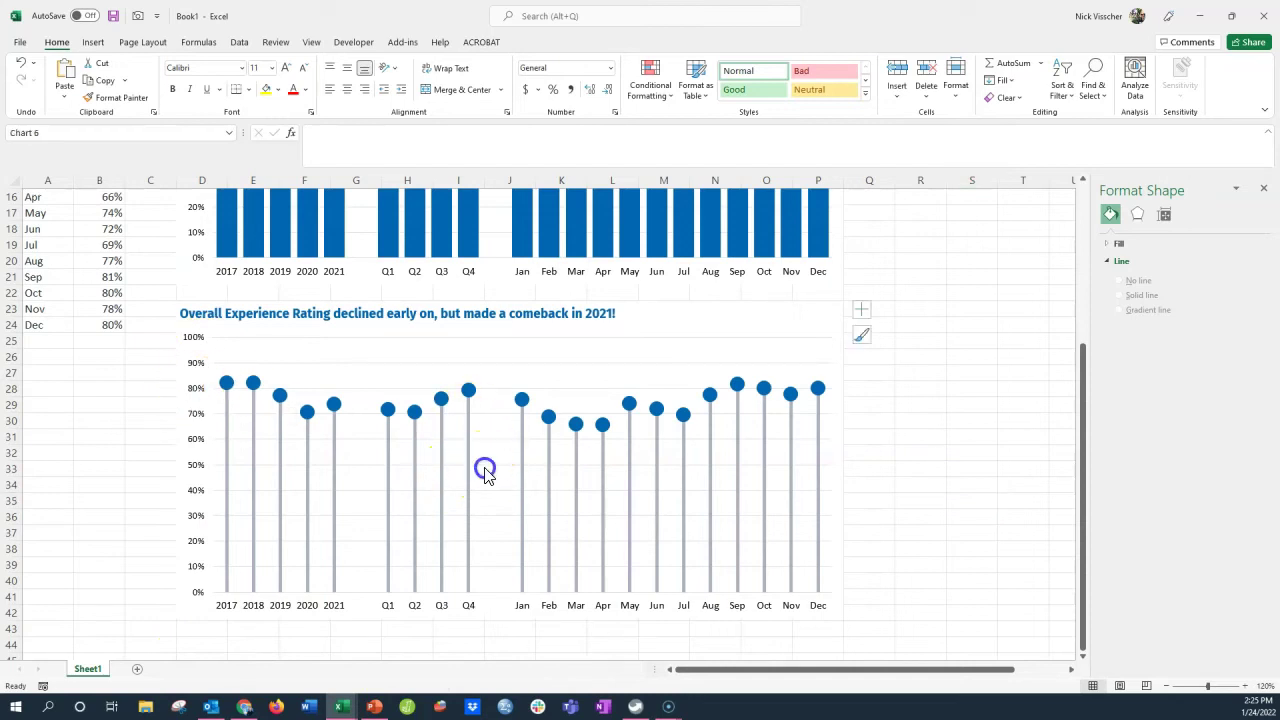
key(Escape)
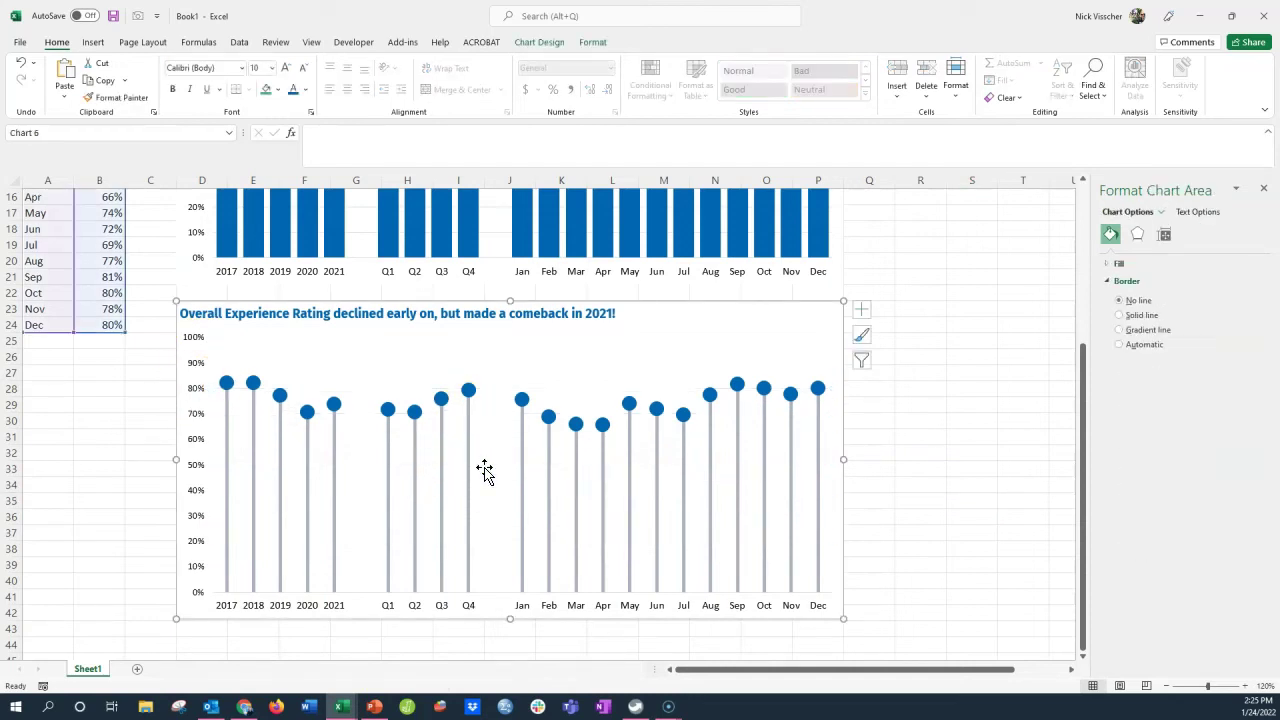
click(199, 366)
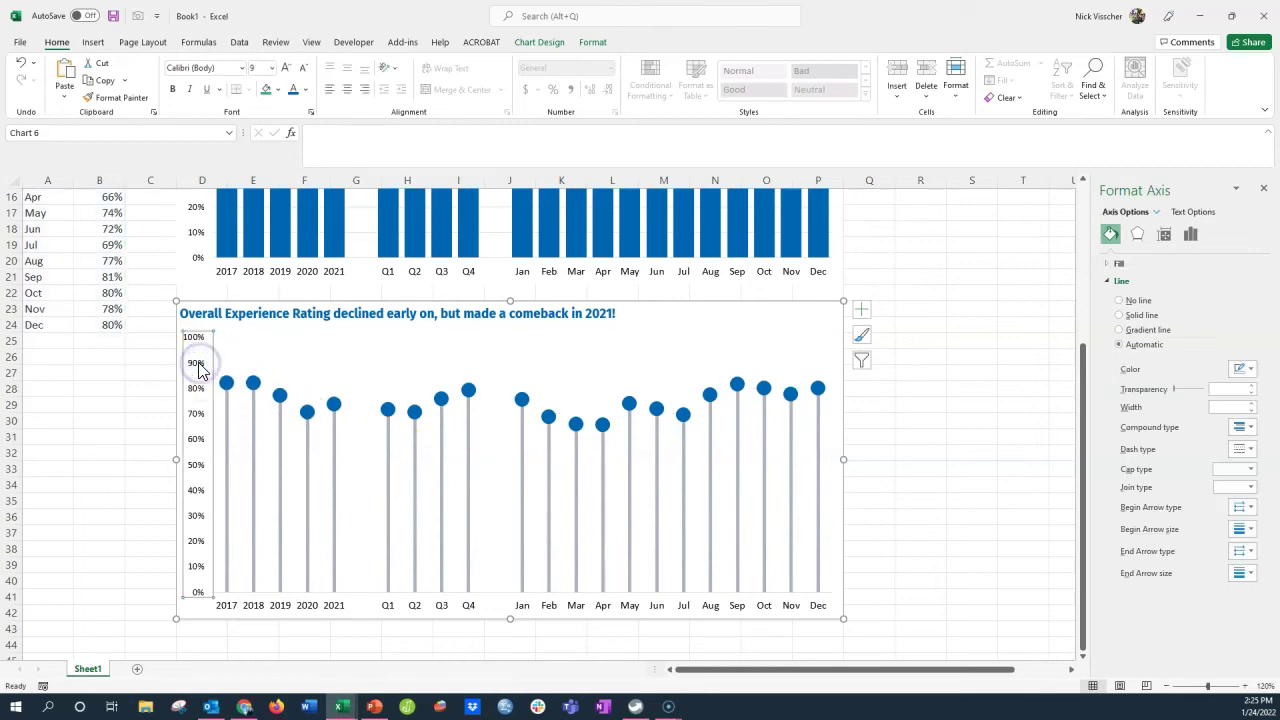
key(Delete)
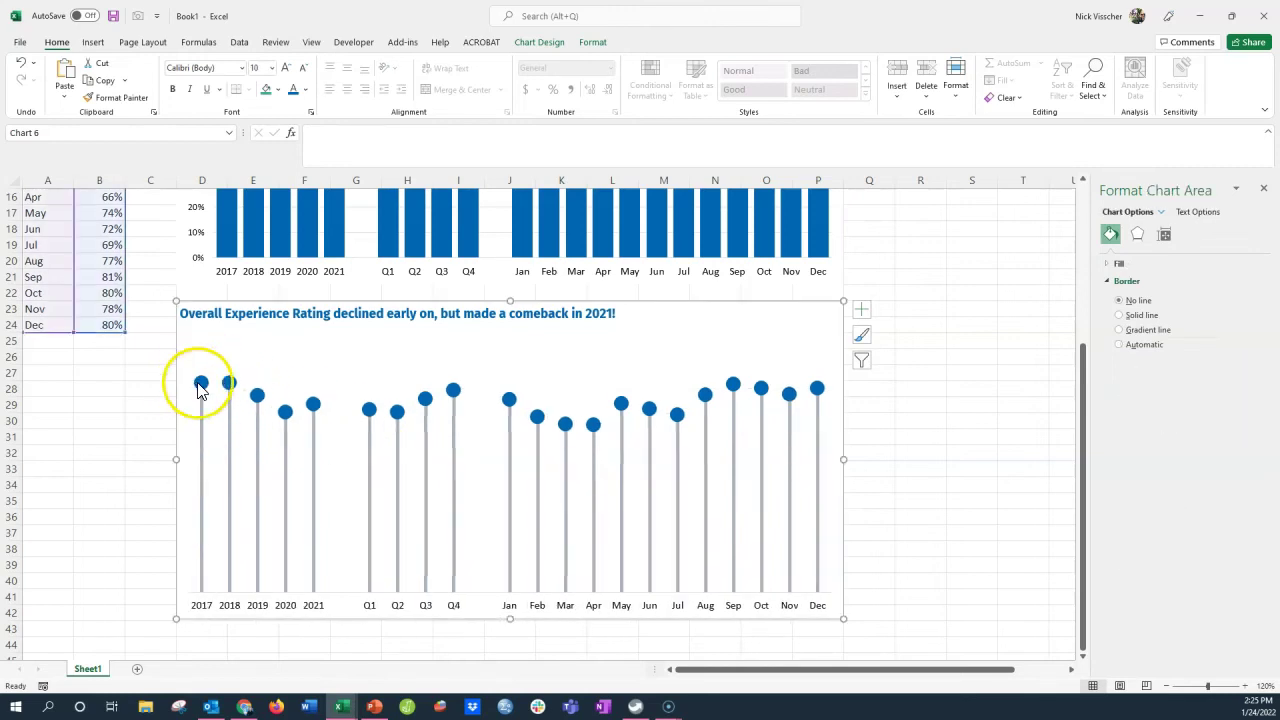
click(200, 385)
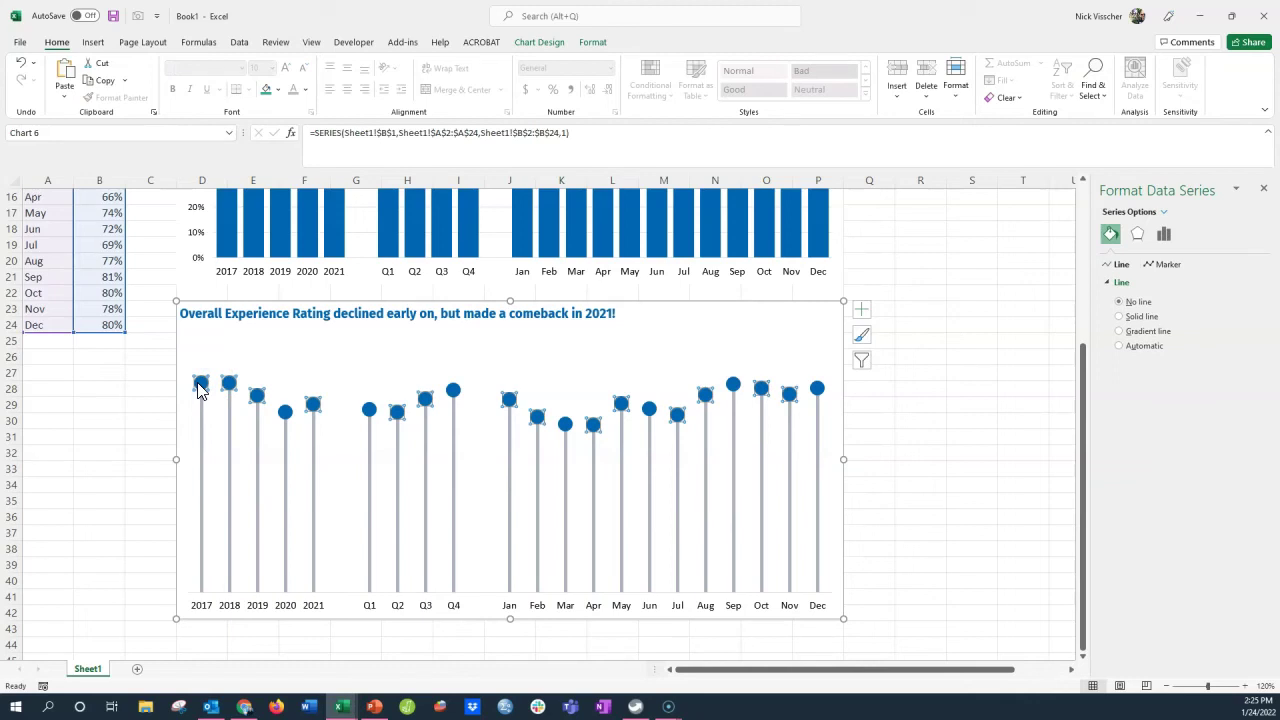
Add data labels to the dot series and set their Label Position to Above.
right_click(199, 388)
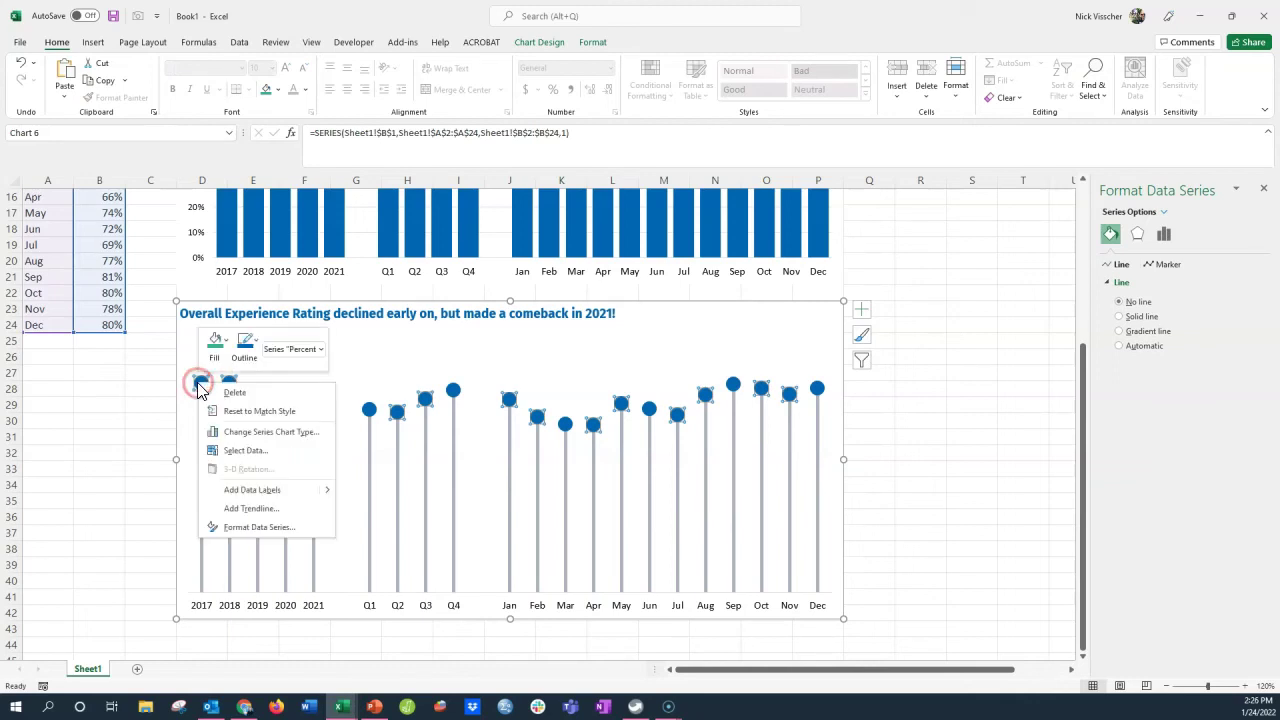
click(226, 492)
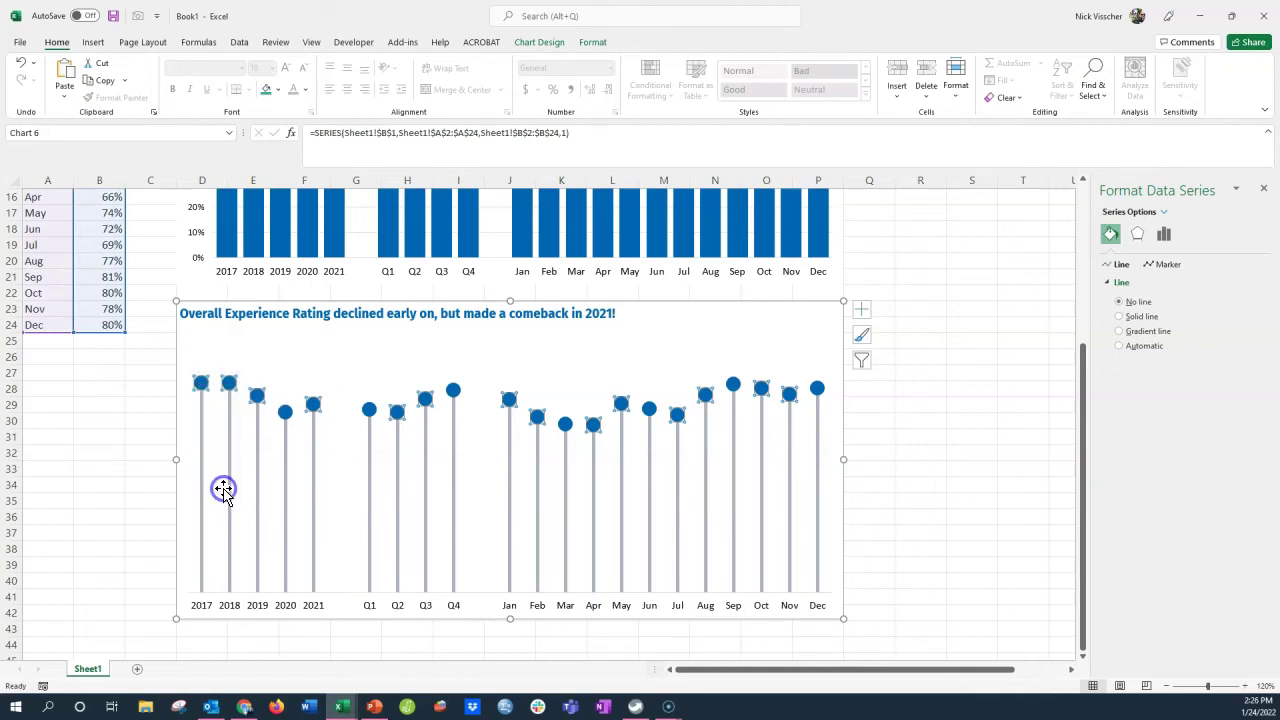
click(338, 410)
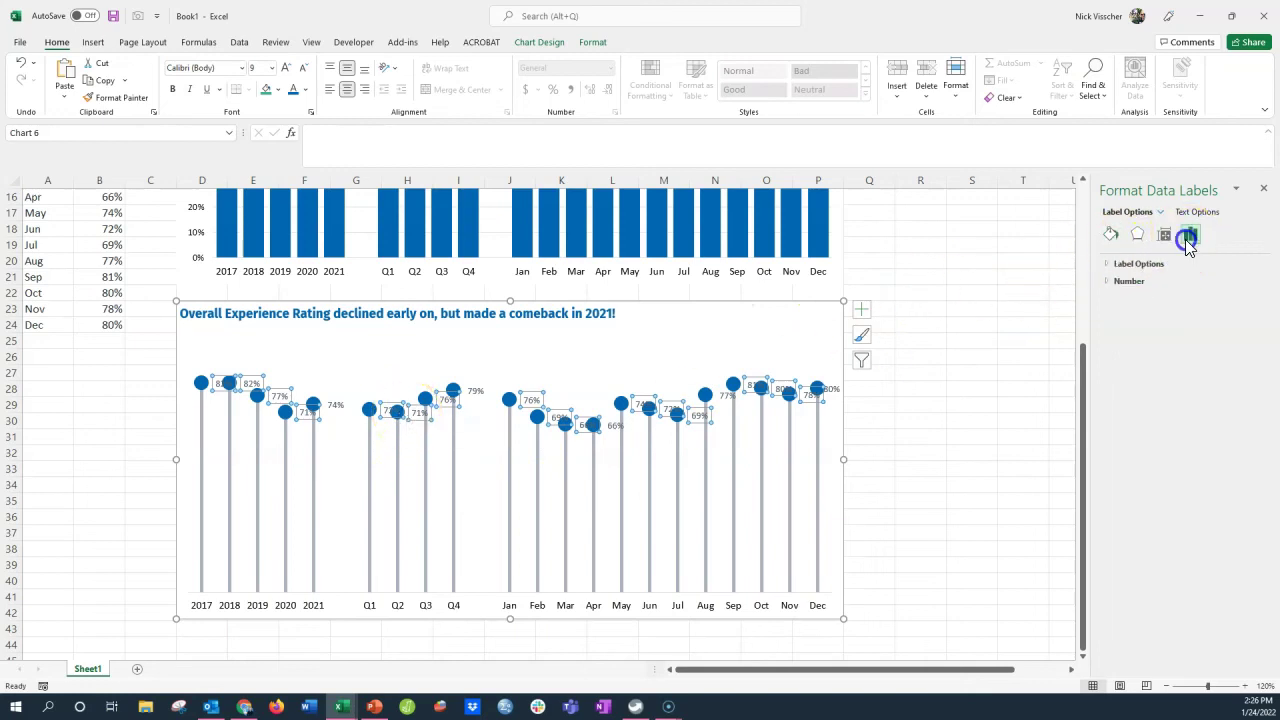
click(1188, 240)
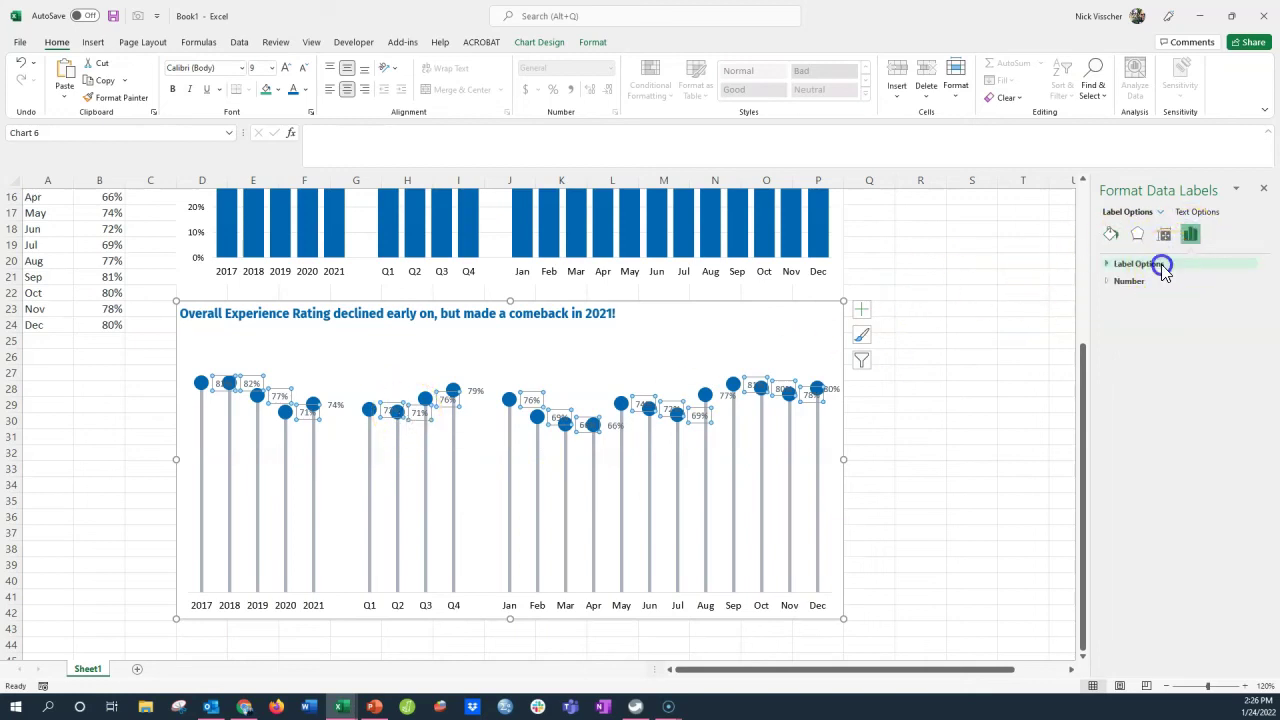
click(1163, 265)
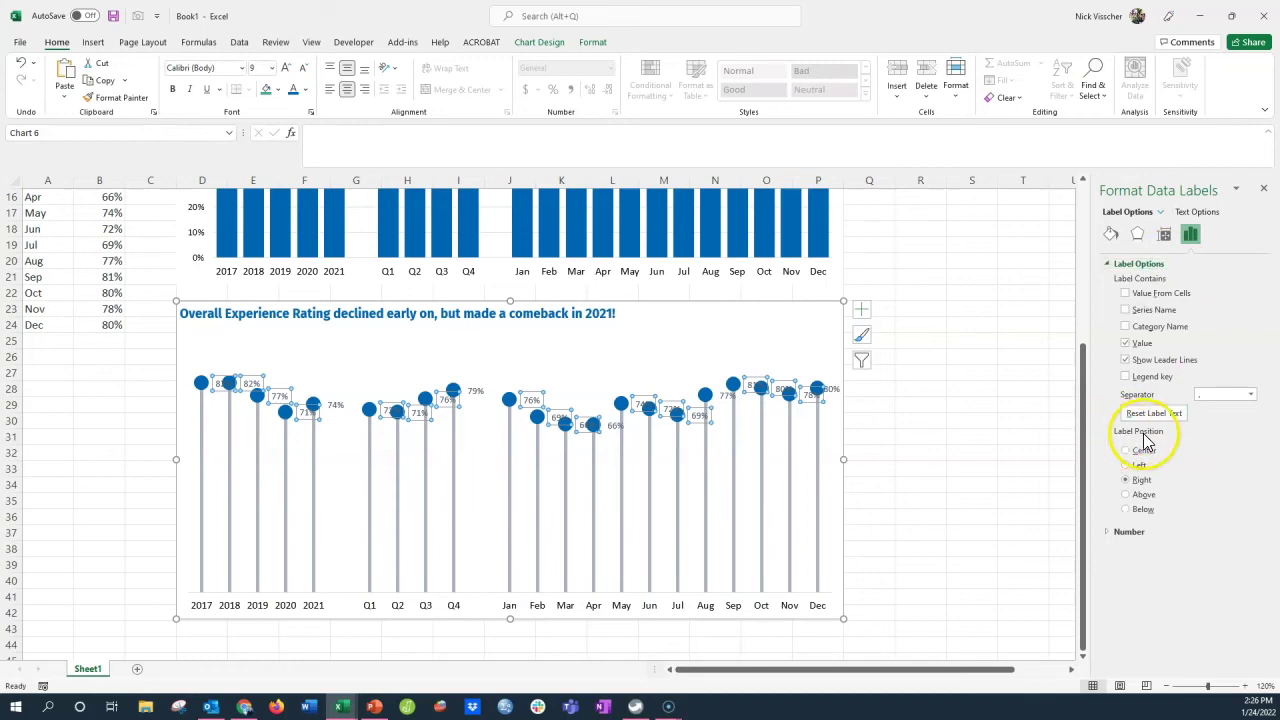
click(1145, 494)
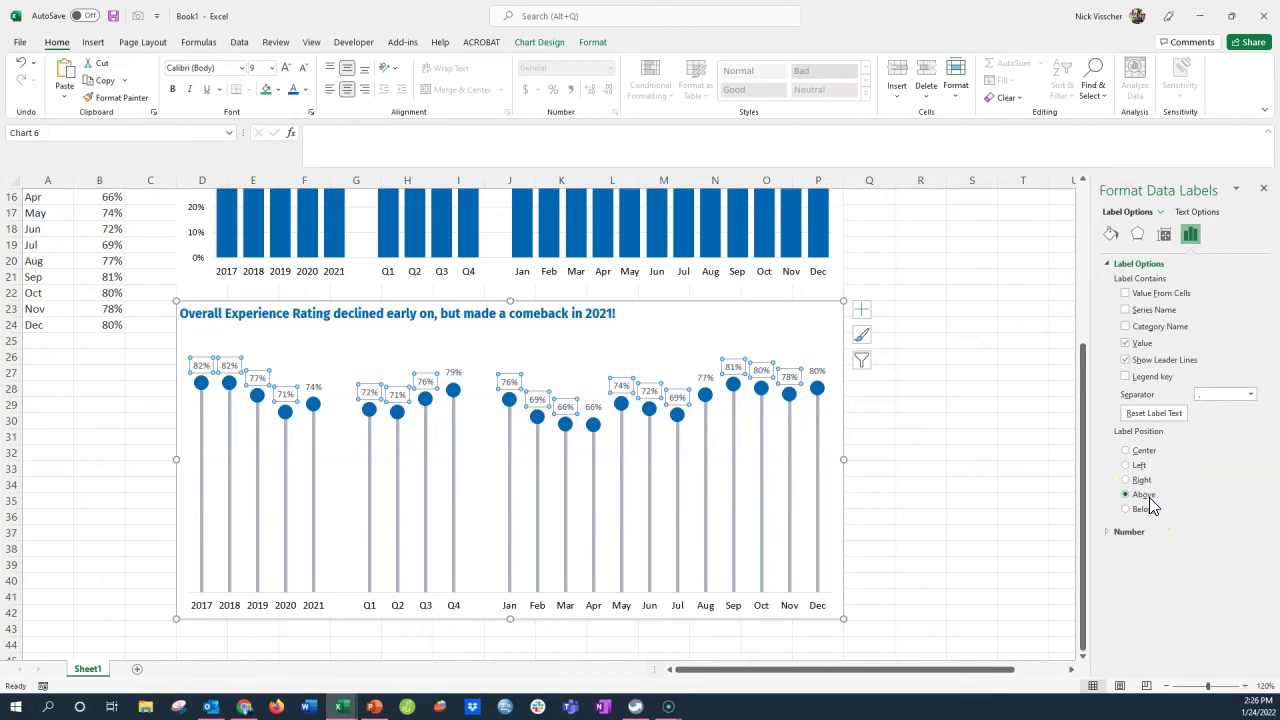
Format the value labels with blue font color, bold, and 8 pt size.
click(294, 90)
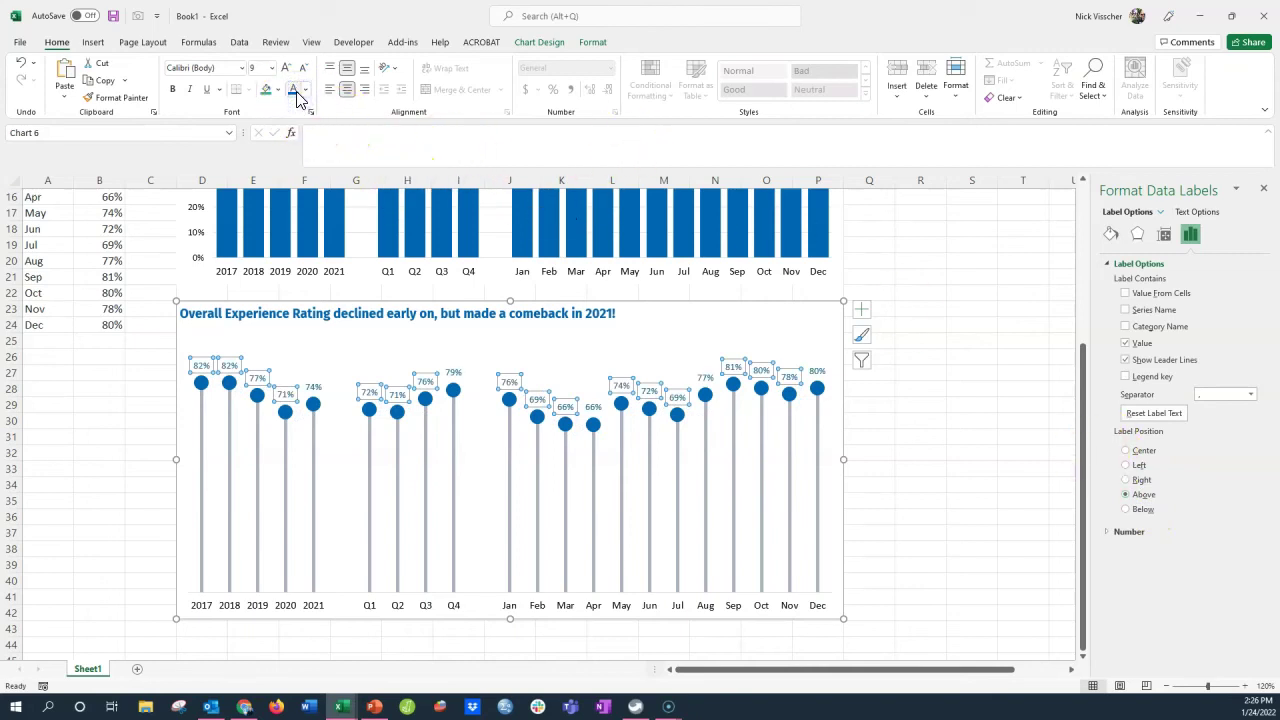
click(172, 90)
click(301, 69)
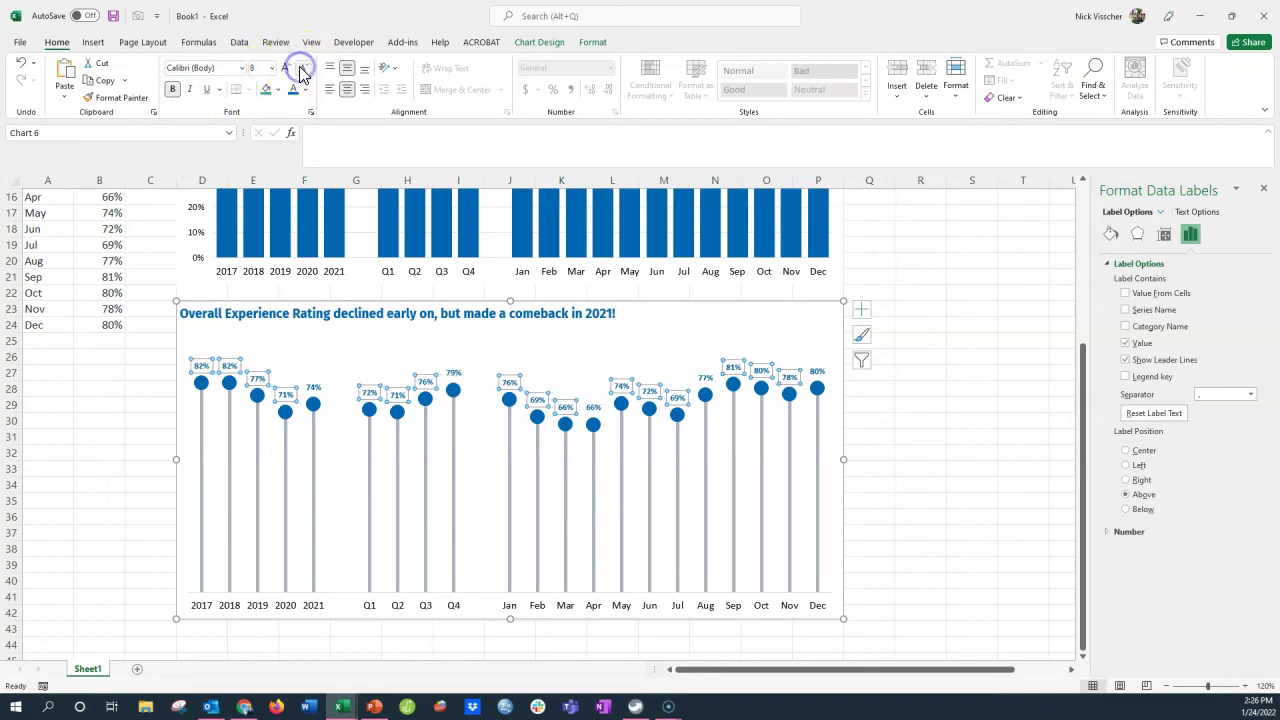
click(866, 515)
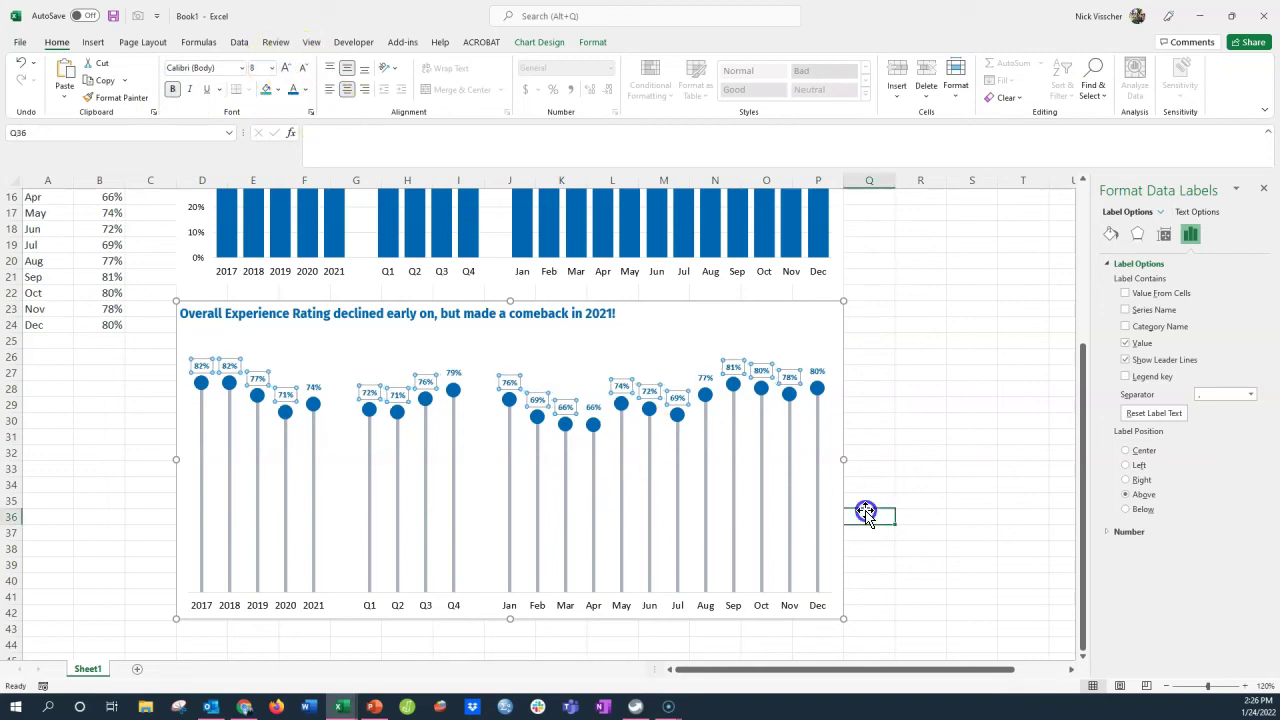